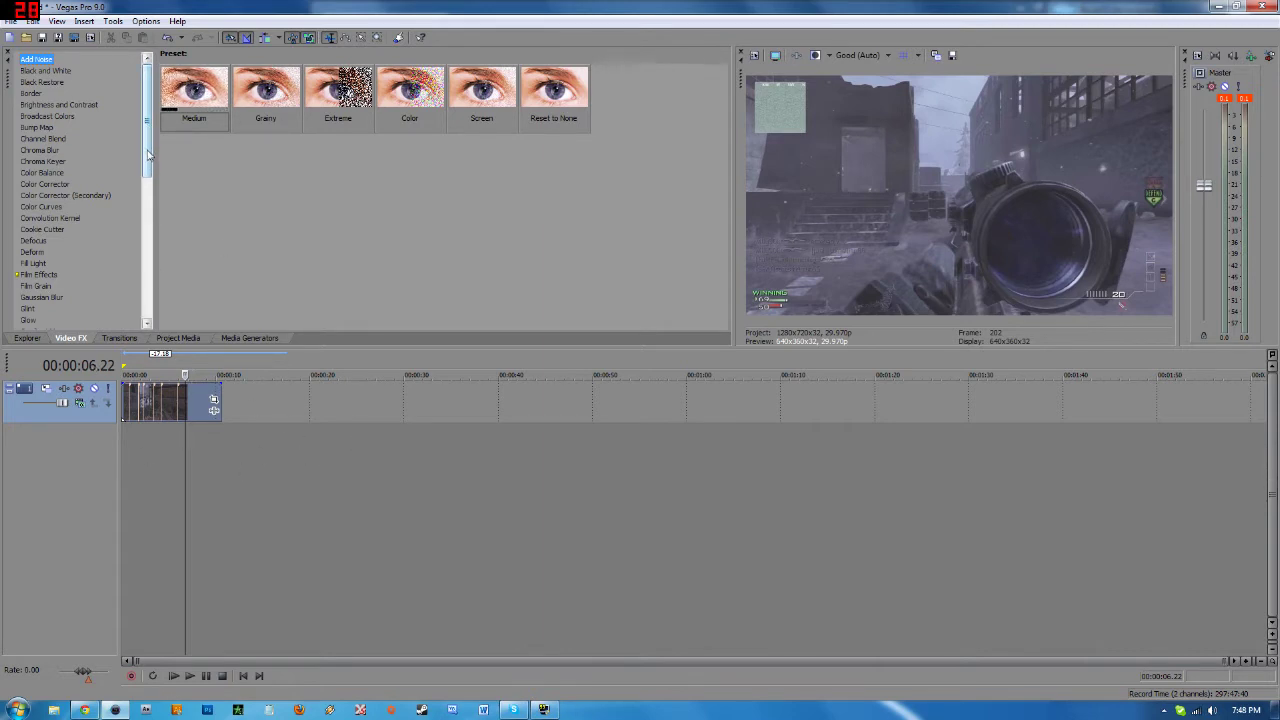
Place the short gameplay clip on the timeline with the Video FX presets in view.
drag(147, 155, 141, 105)
Bring up the Color Balance presets and apply Red Midtones to the clip.
click(41, 206)
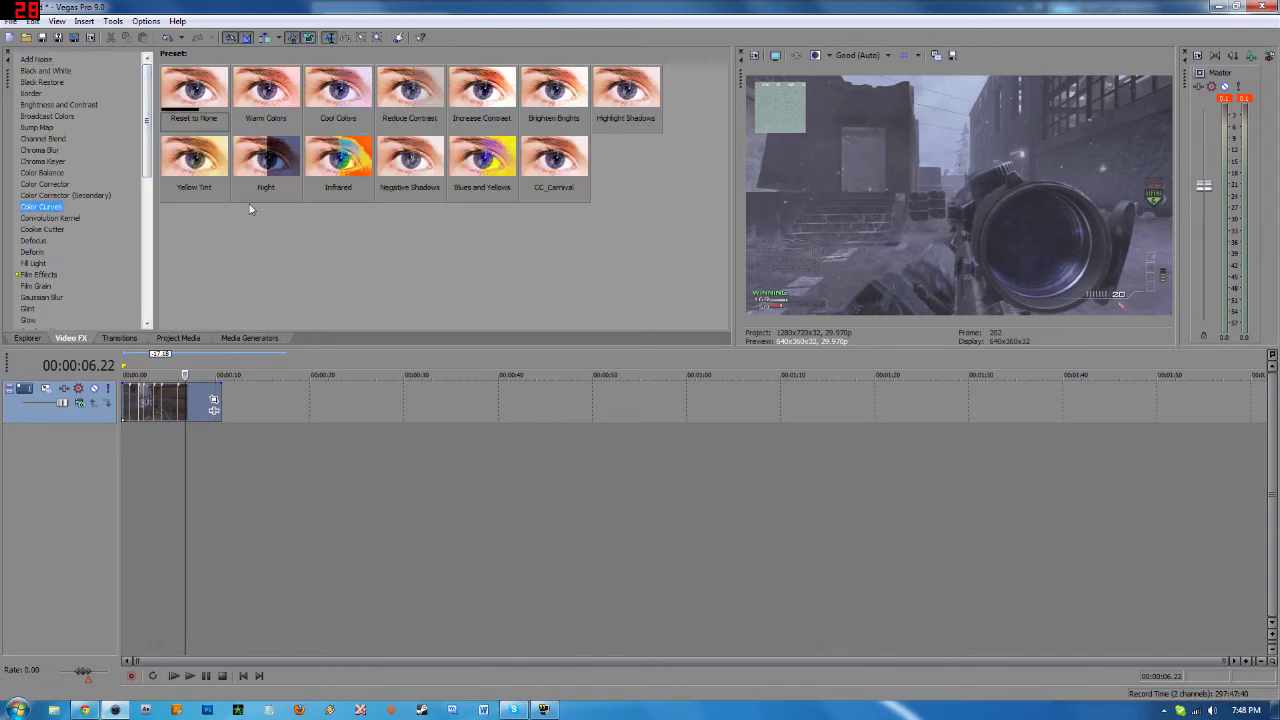
drag(270, 162, 256, 257)
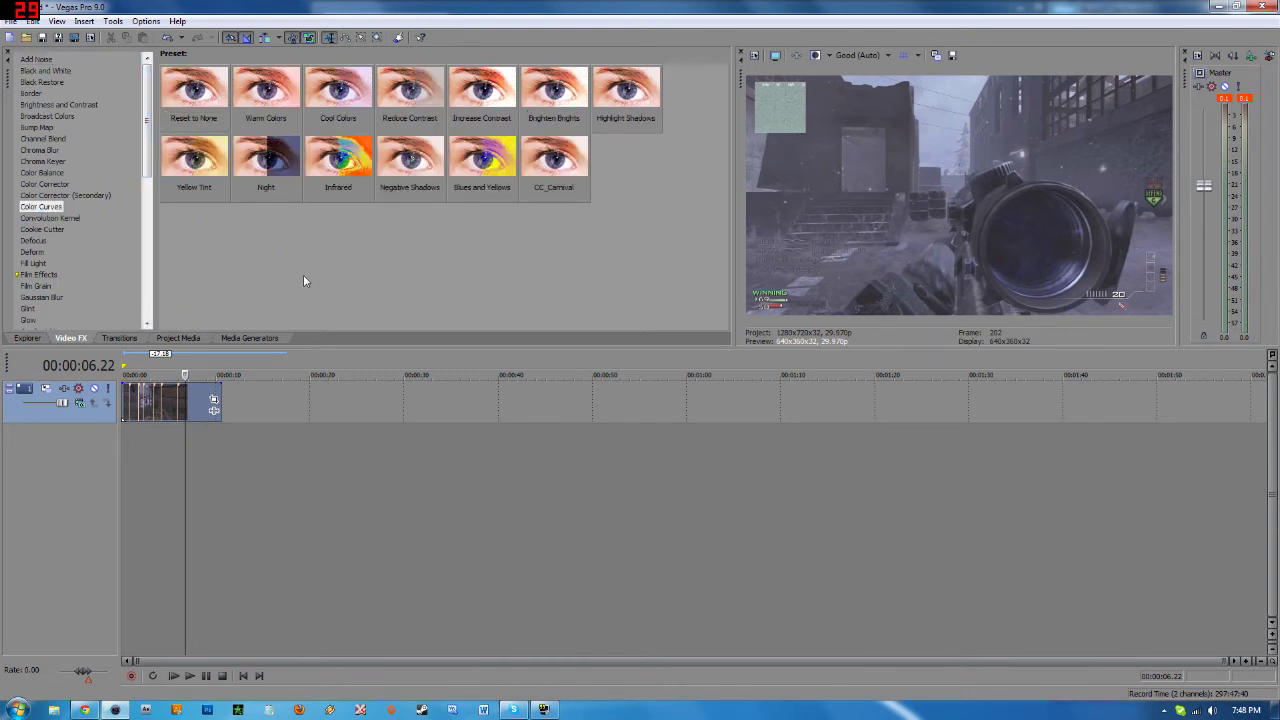
click(76, 174)
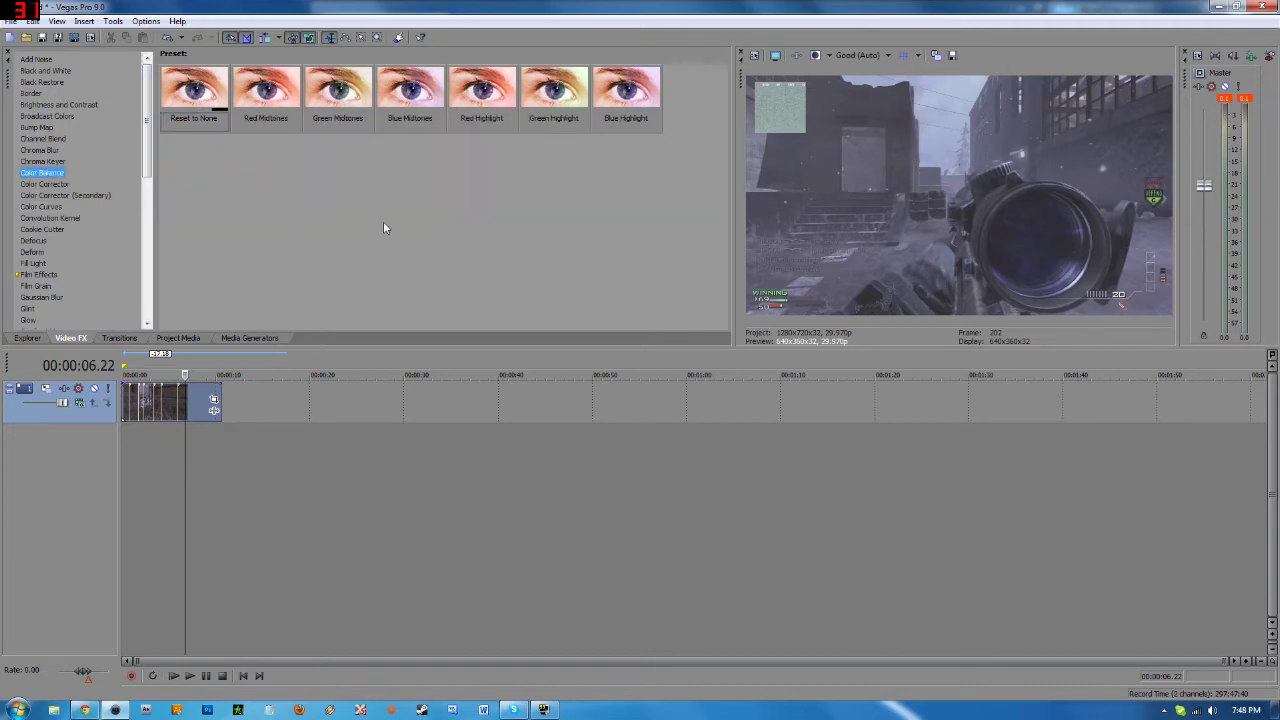
drag(266, 92, 172, 412)
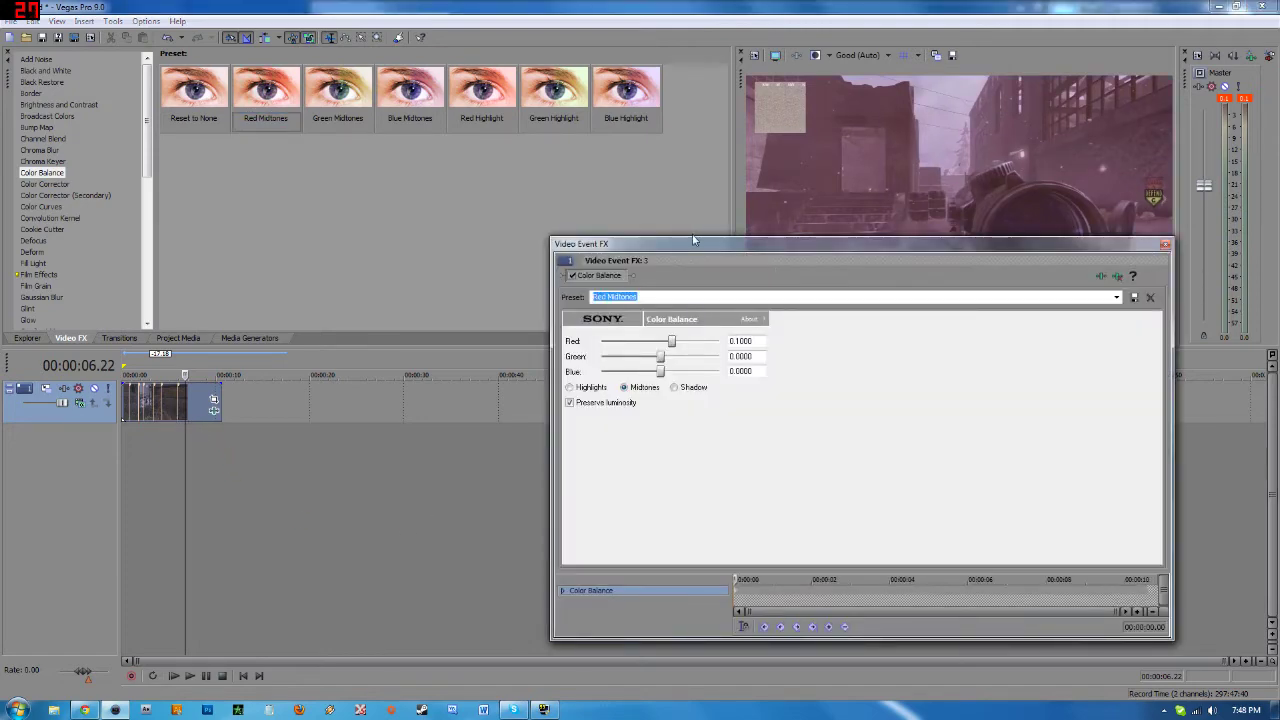
Set Color Balance midtones to Red 0.3520, Green 0.0280, Blue 0.5000 for a purple tint.
drag(693, 240, 208, 257)
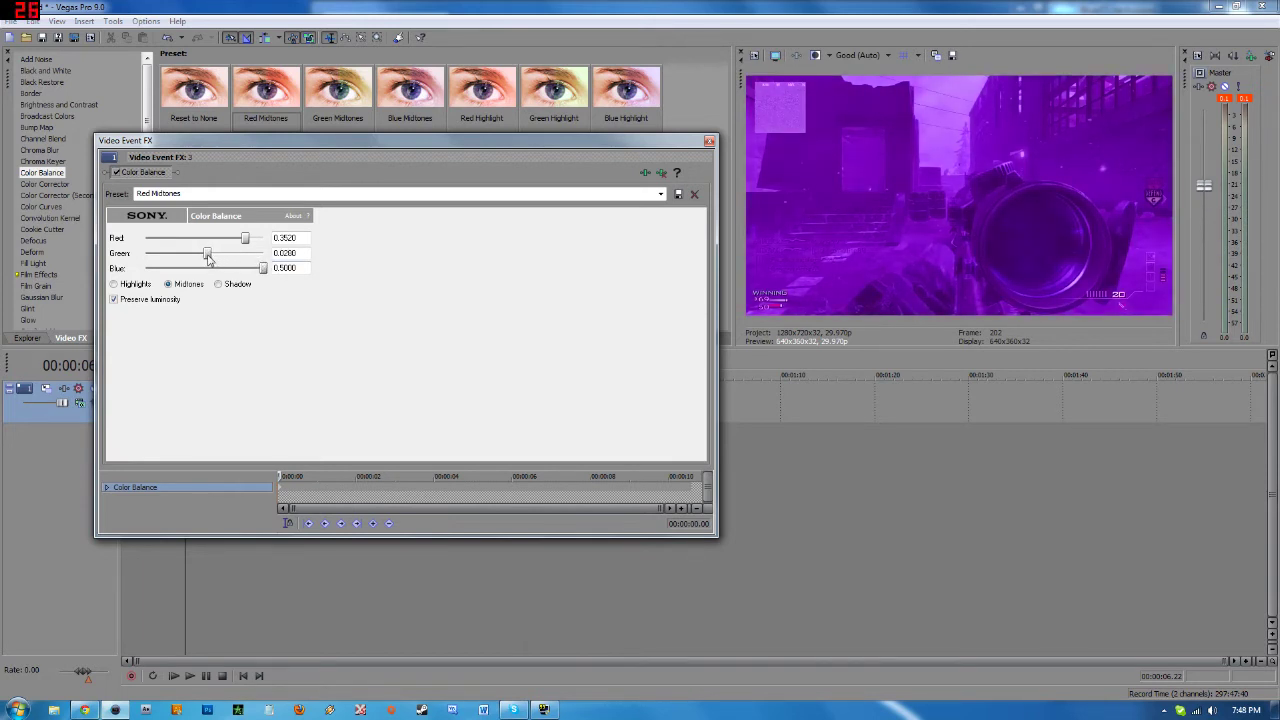
click(285, 238)
key(Tab)
key(Tab)
drag(606, 143, 608, 157)
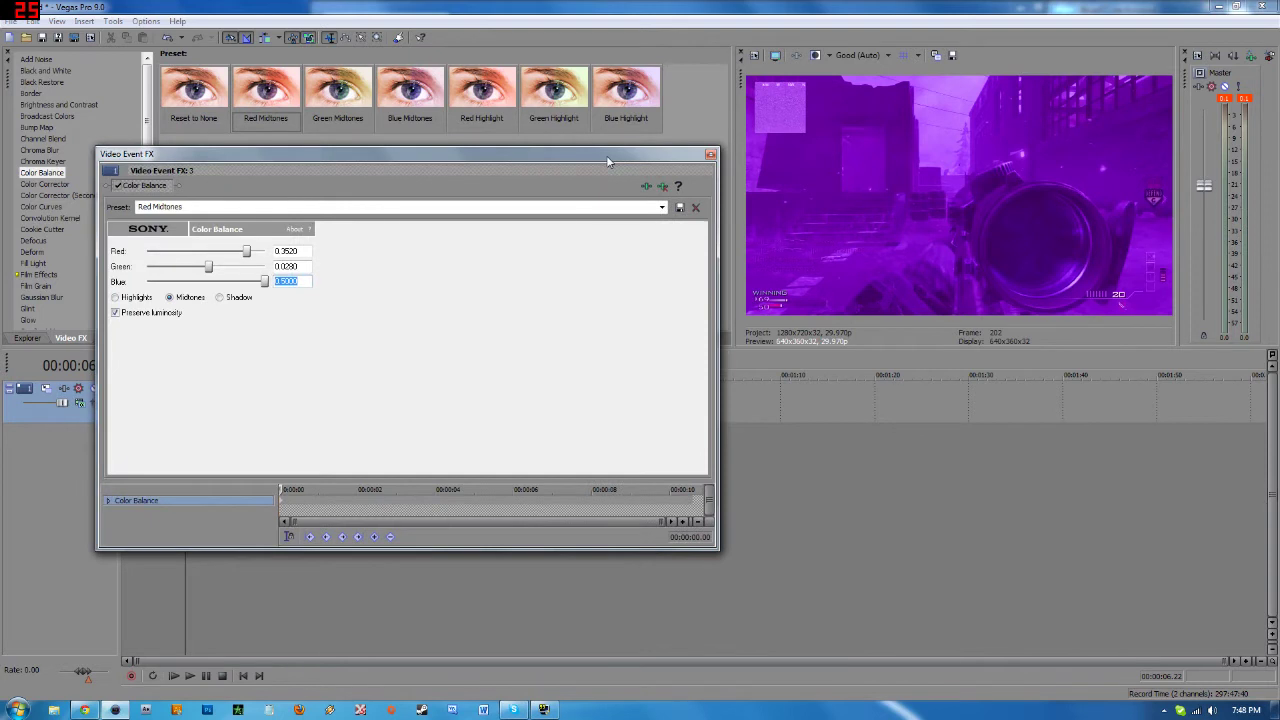
click(710, 155)
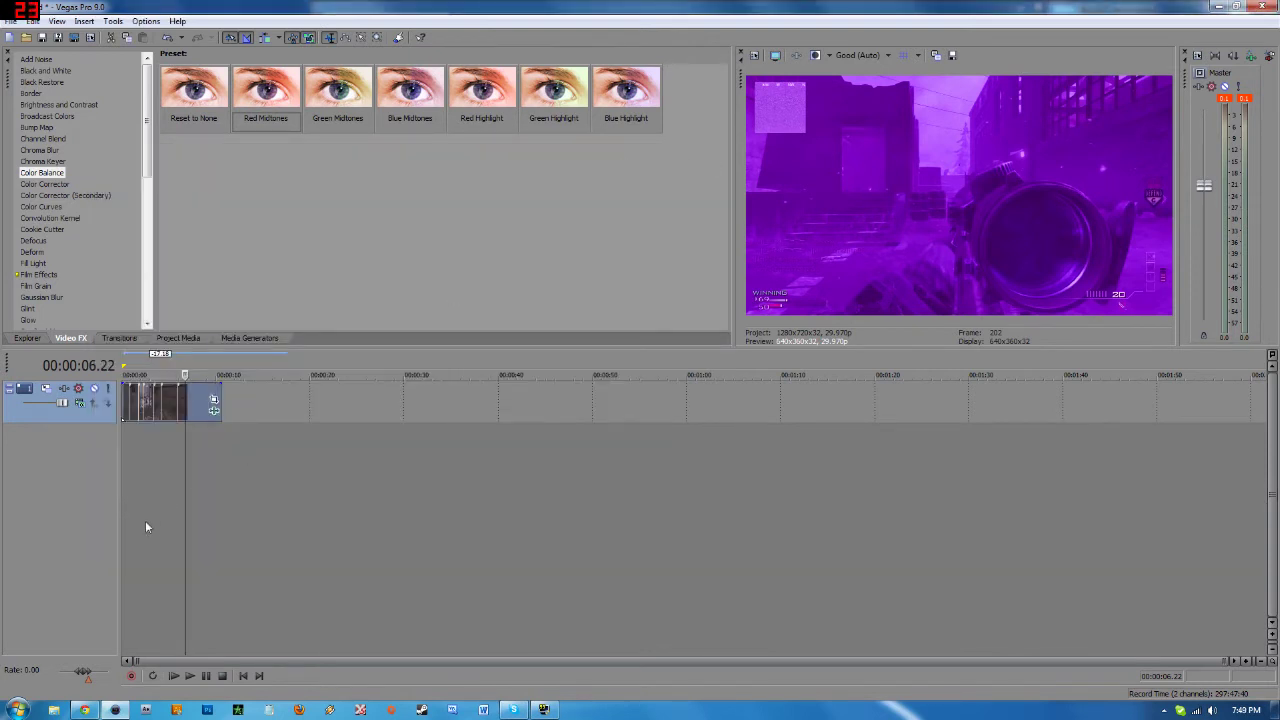
click(213, 410)
Save the current Color Balance settings as the preset 'Deep Purple'.
drag(394, 155, 620, 235)
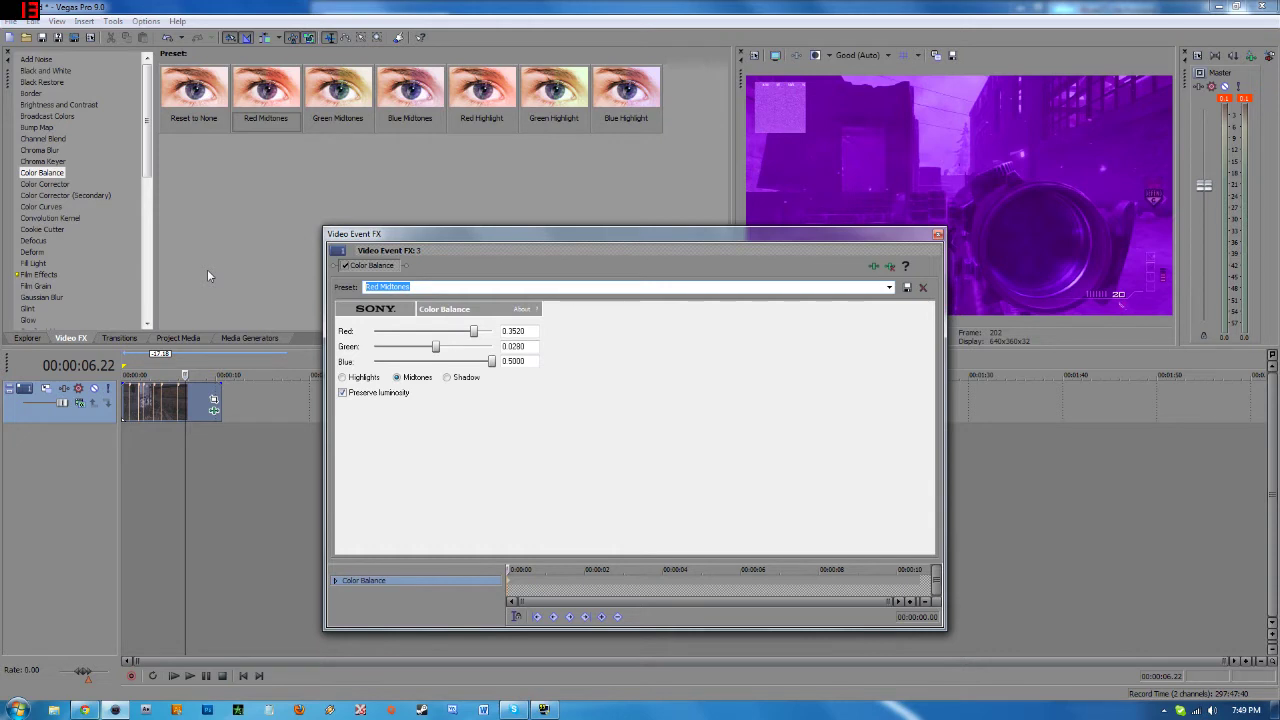
text(Deep Purple)
click(907, 288)
Remove the Color Balance effect from the clip and return the playhead to 00:00:05.29.
click(937, 234)
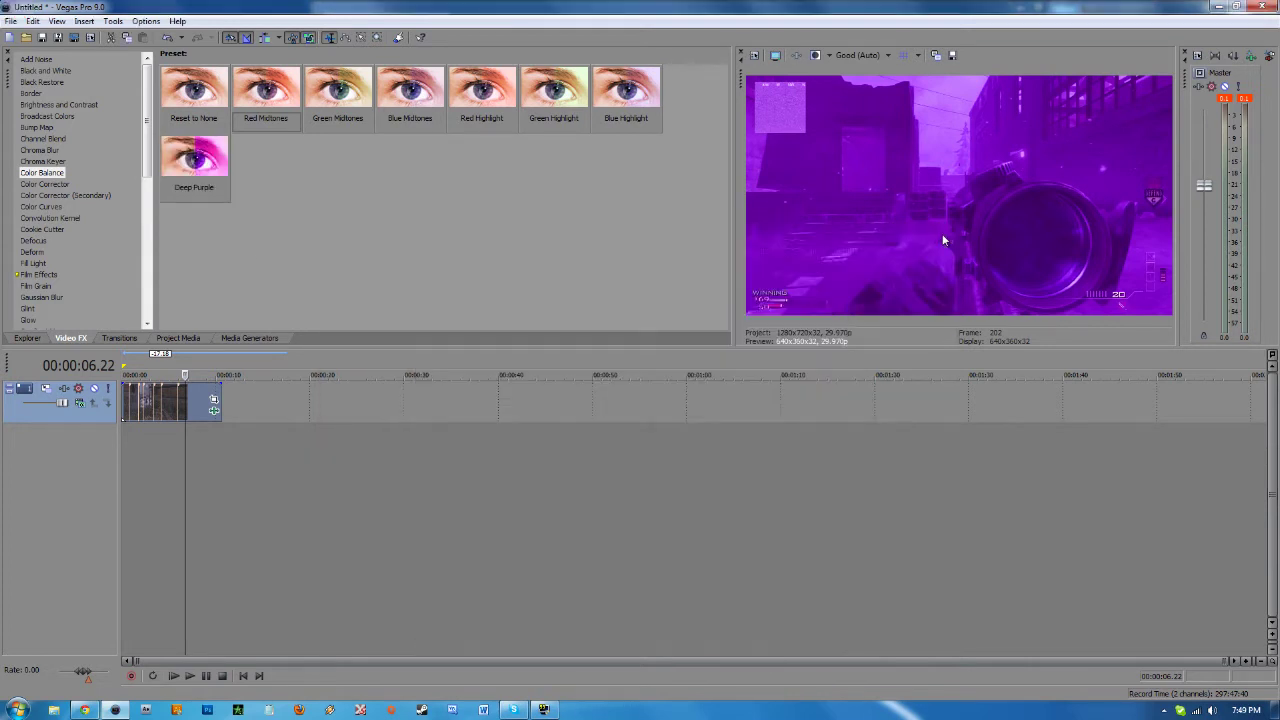
click(215, 408)
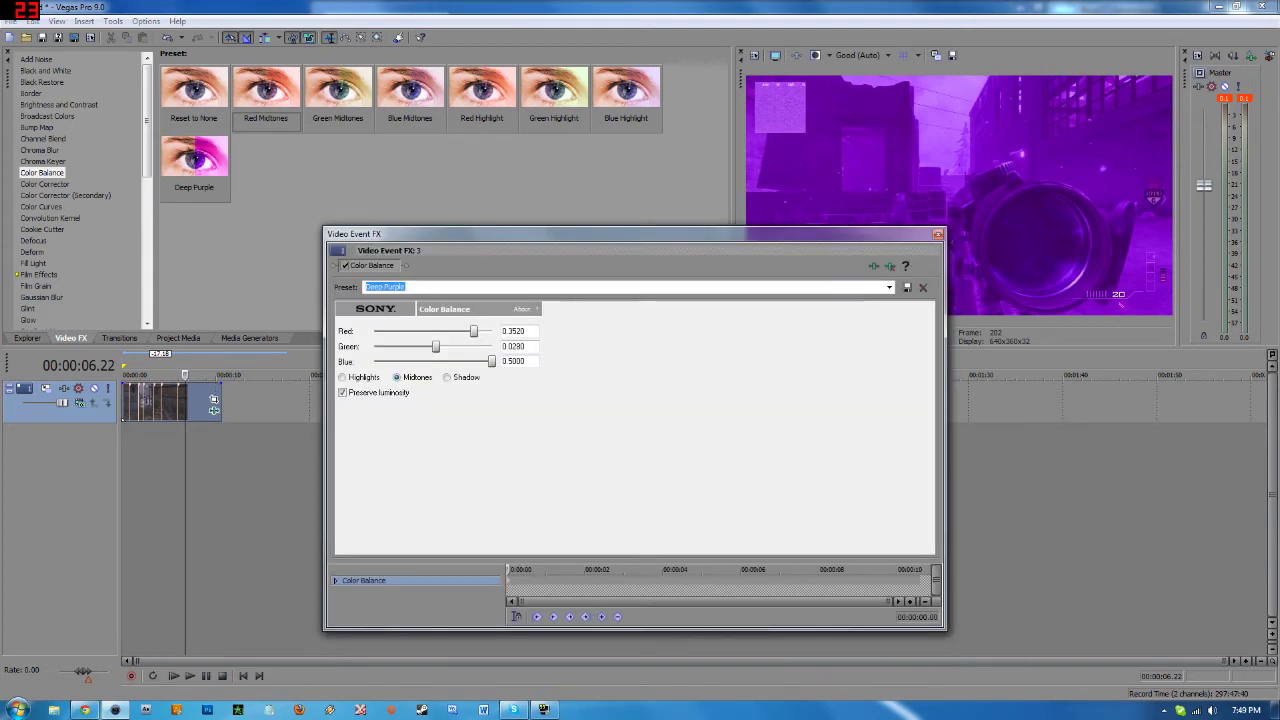
click(890, 268)
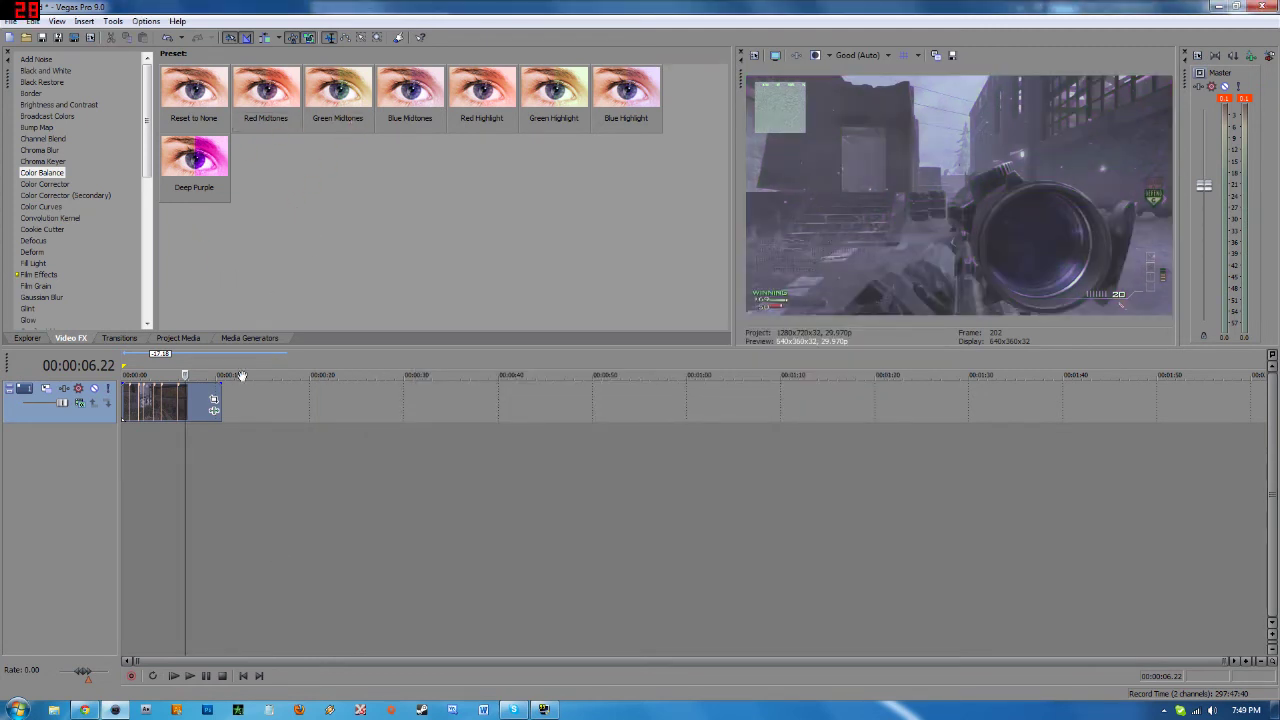
click(180, 406)
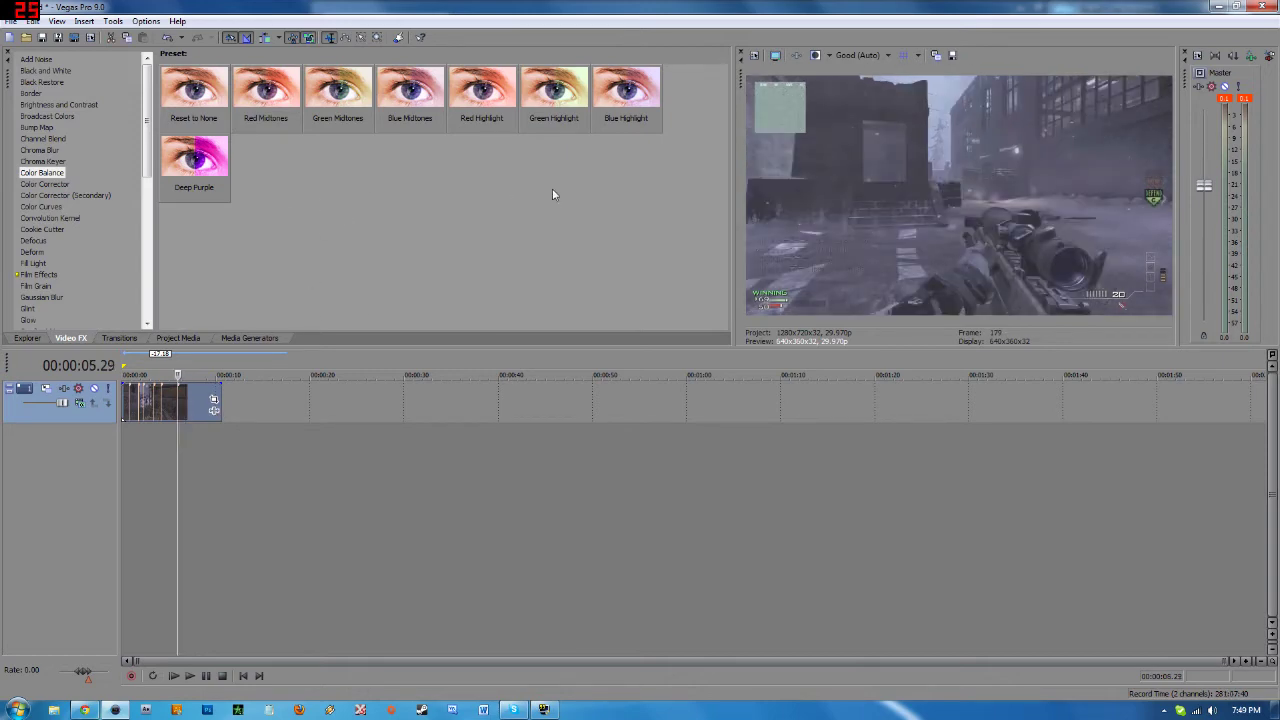
Apply Deep Purple to the clip and delete the Deep Purple preset.
drag(228, 190, 176, 403)
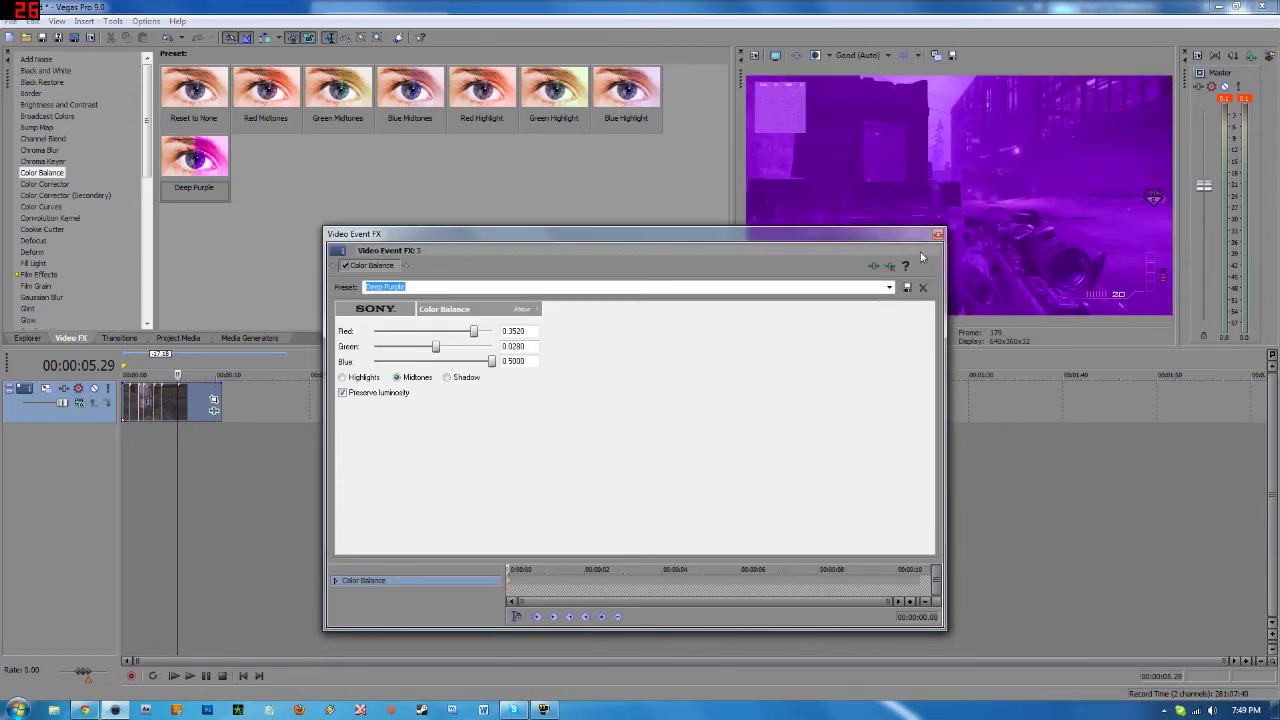
drag(913, 238, 707, 229)
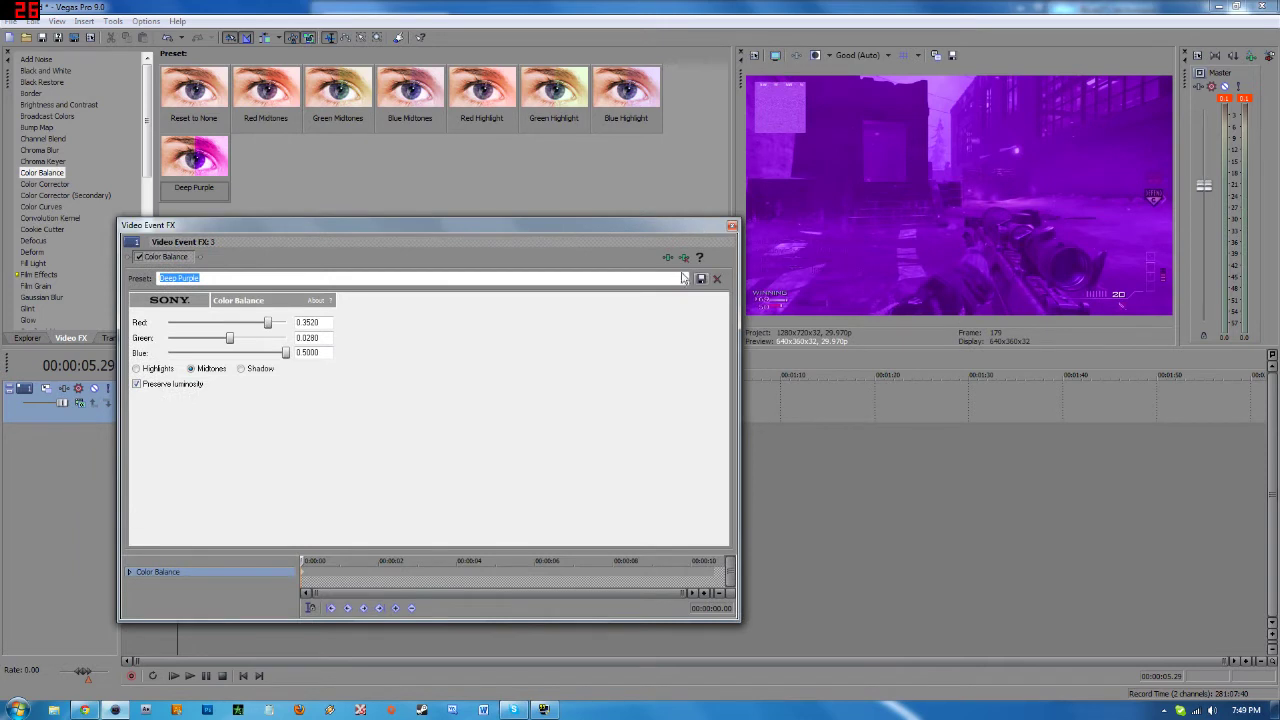
click(716, 278)
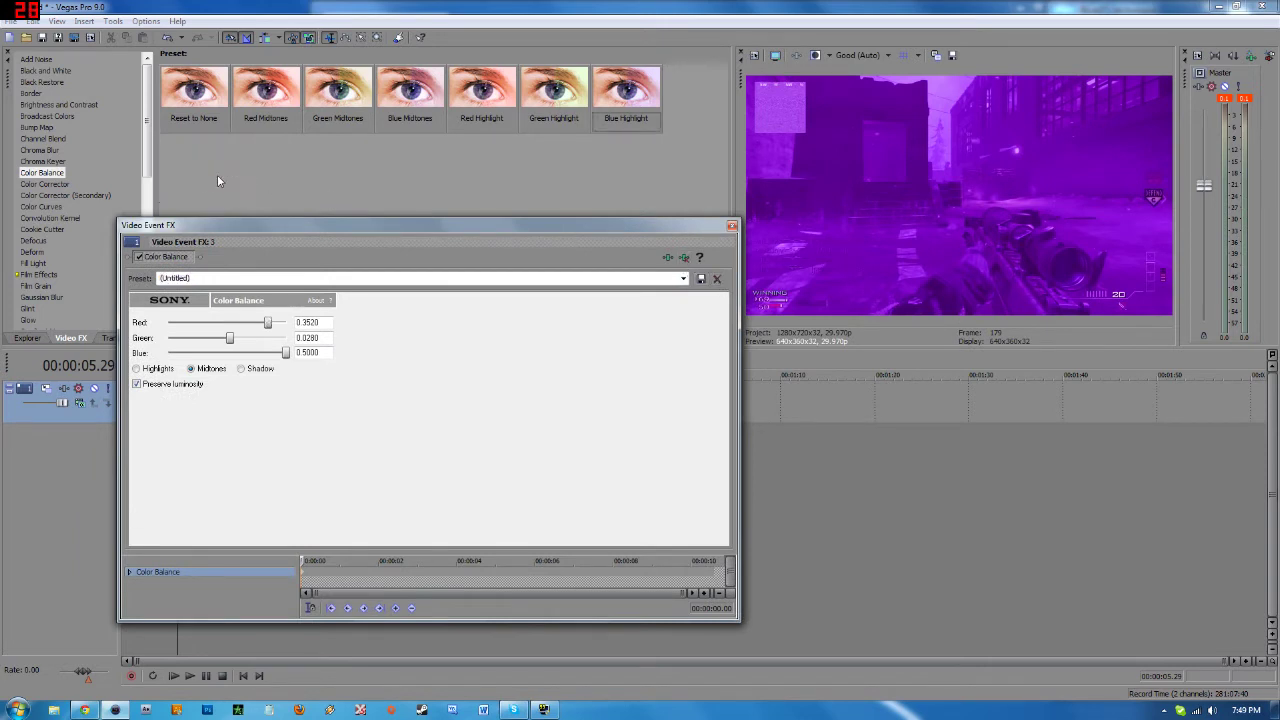
click(731, 225)
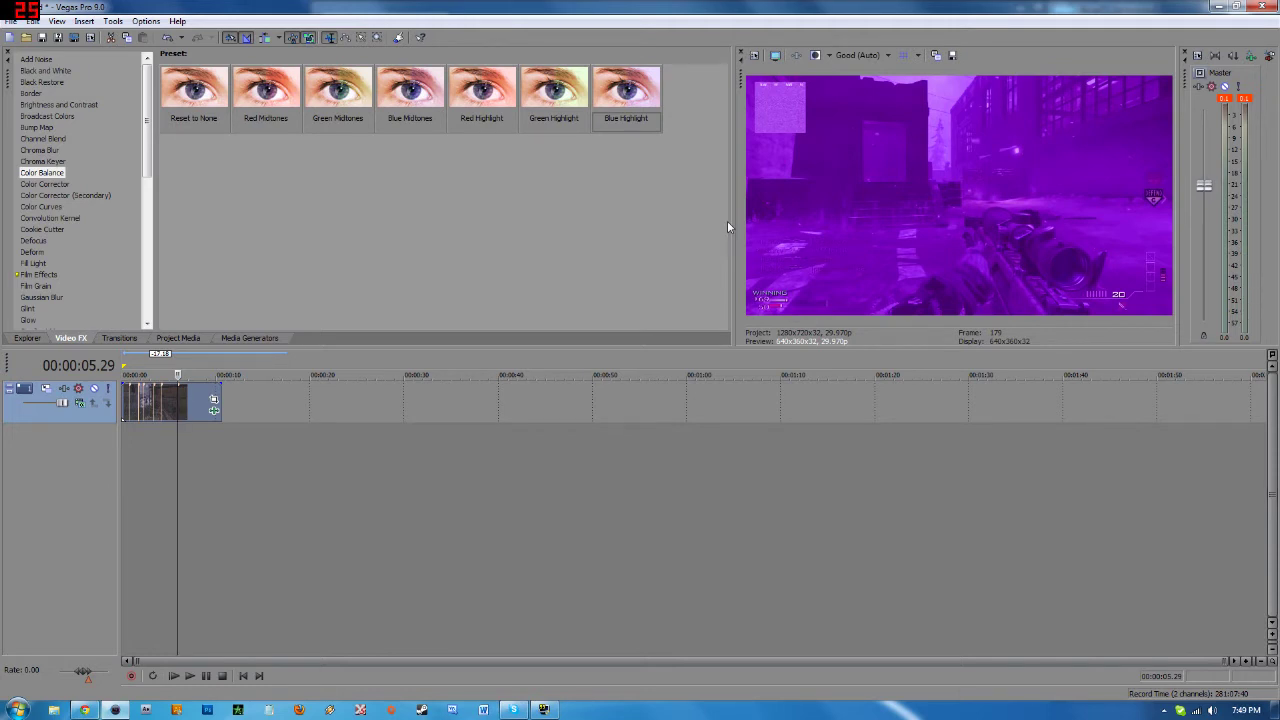
Apply Green Highlight, fail to delete the built-in preset, and remove the extra Color Balance effect.
drag(554, 95, 157, 418)
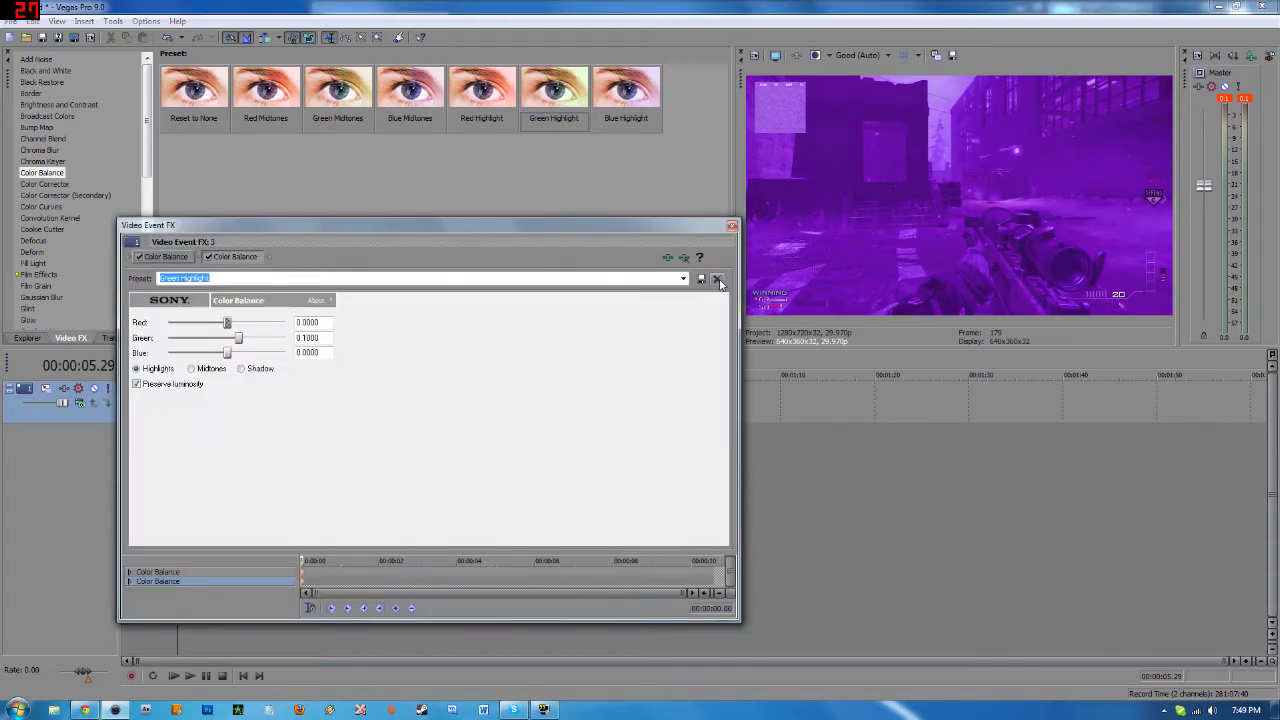
click(718, 280)
click(754, 280)
click(732, 225)
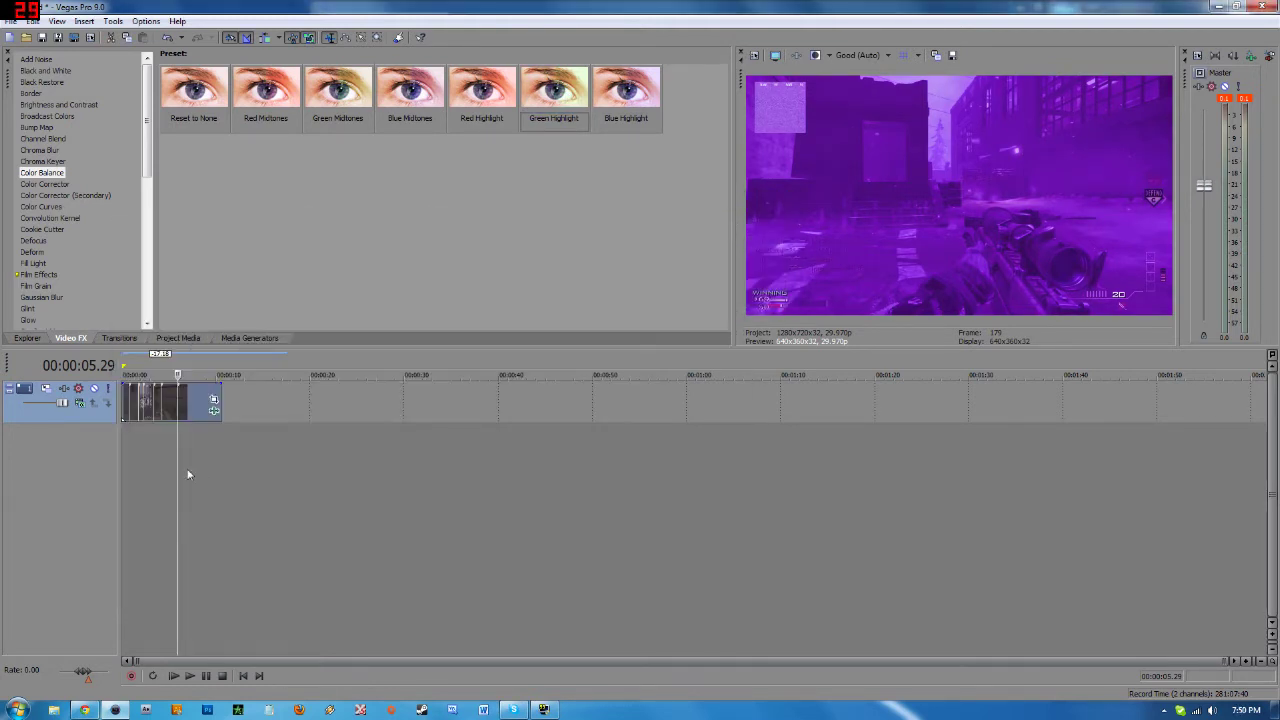
click(213, 409)
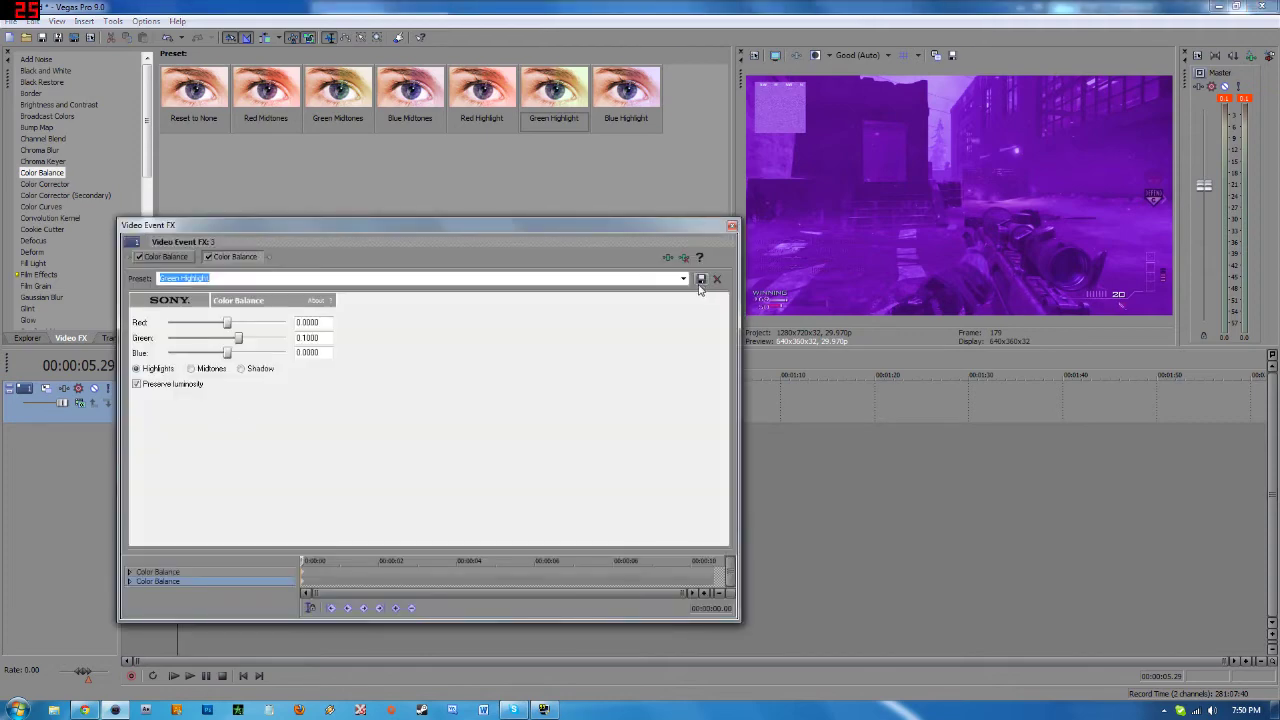
click(686, 258)
click(732, 225)
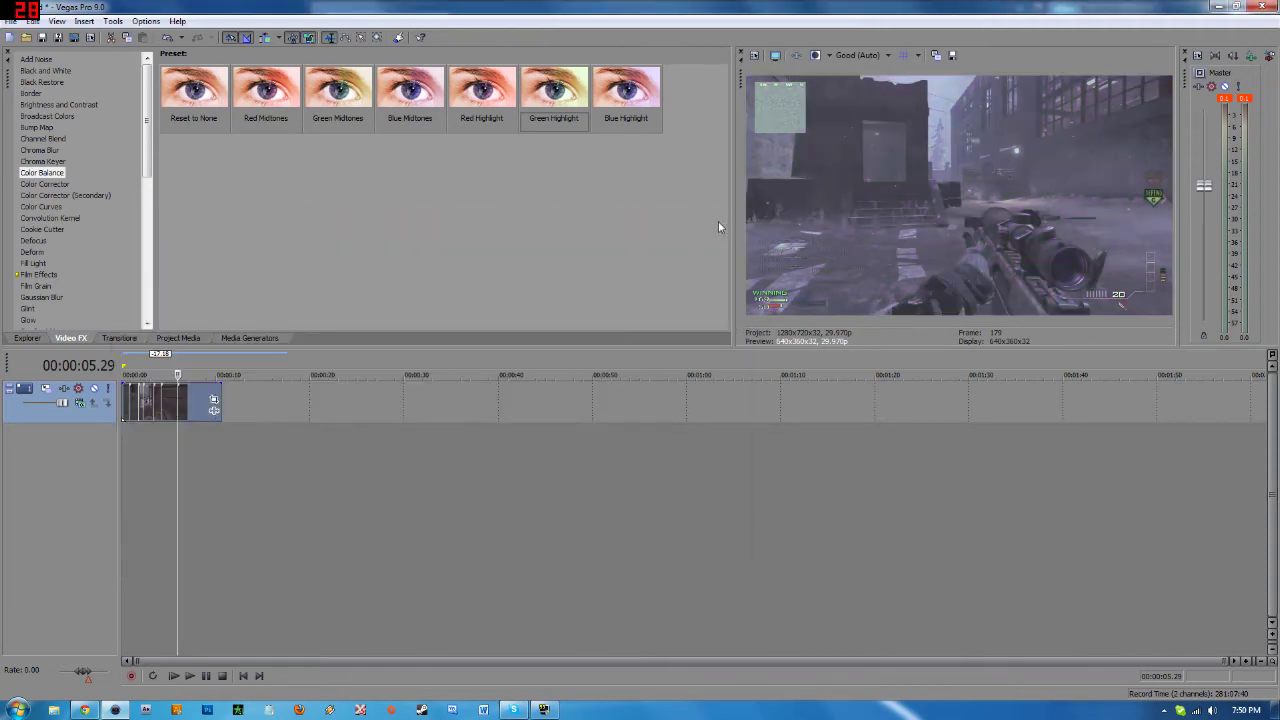
Pan/crop the clip to a 366 × 205.9 area that enlarges the kill feed.
click(213, 400)
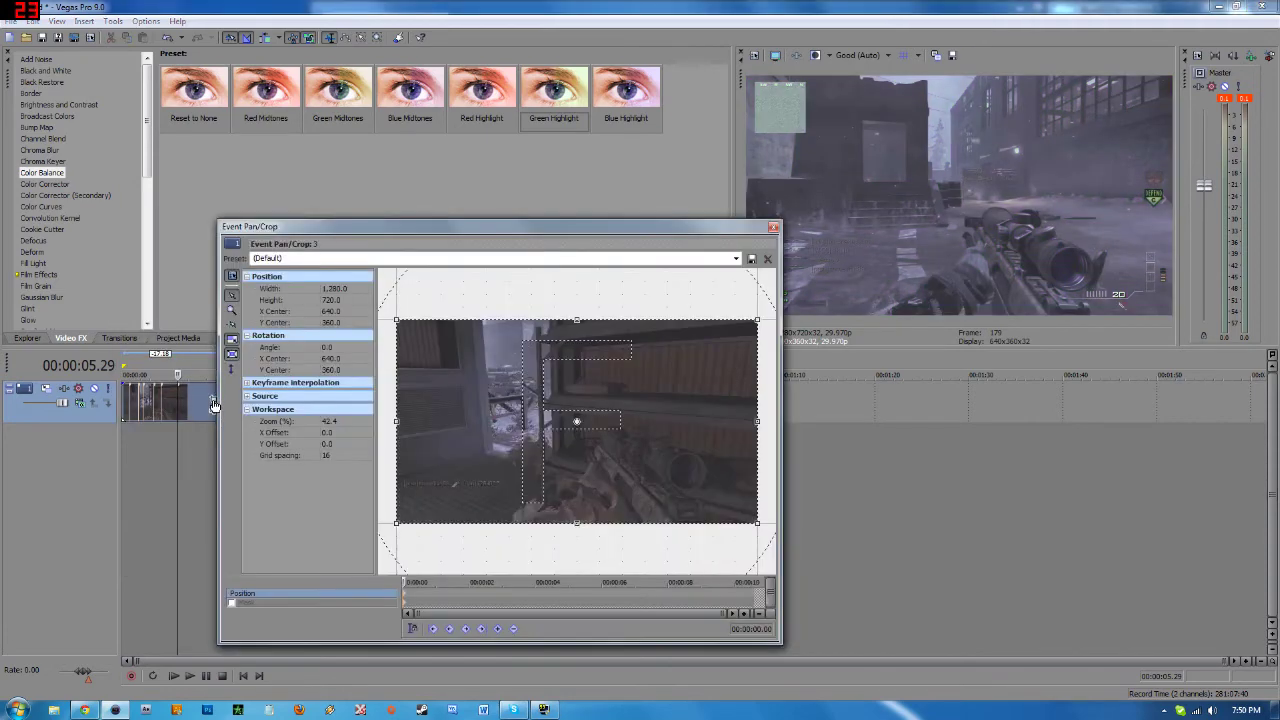
drag(344, 226, 413, 87)
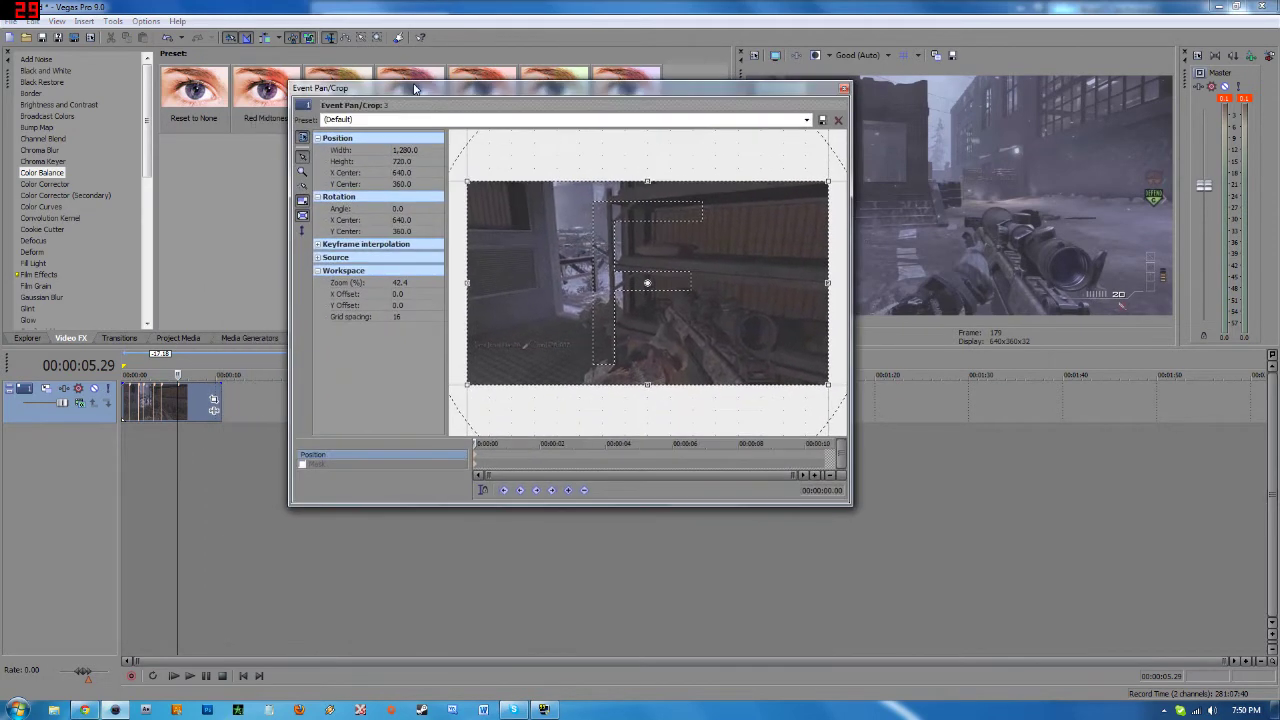
right_click(170, 400)
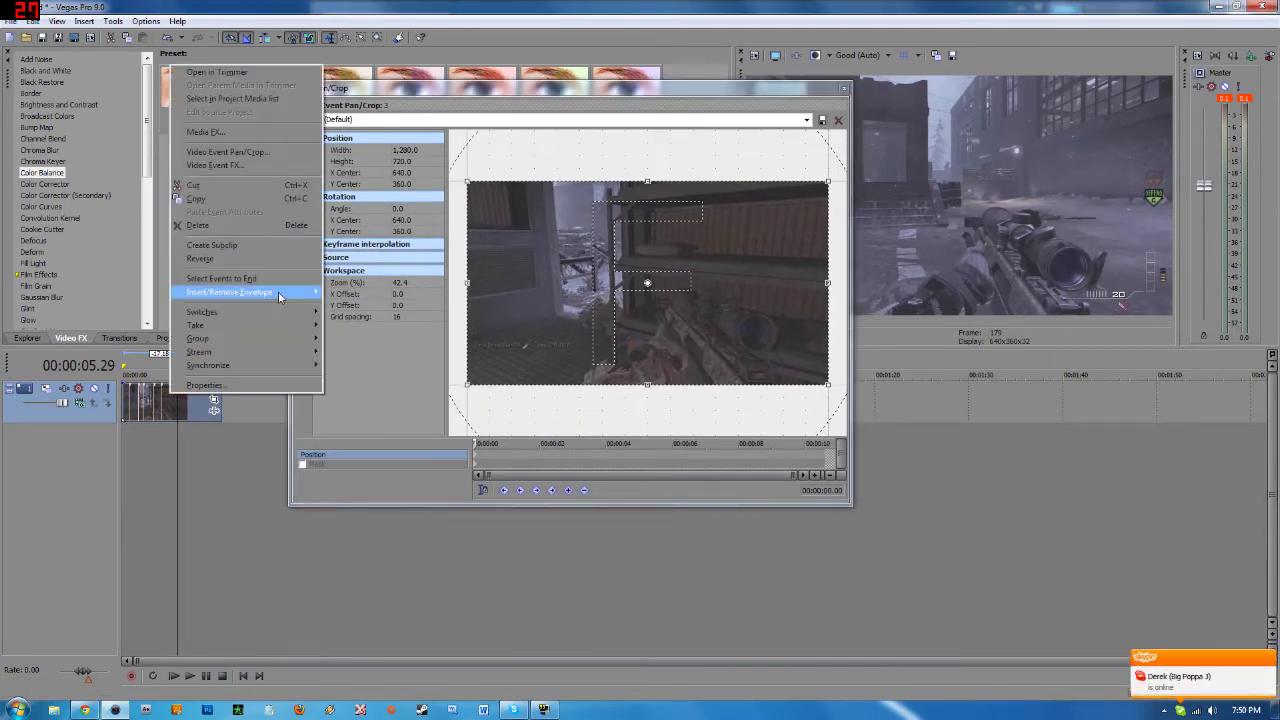
click(684, 115)
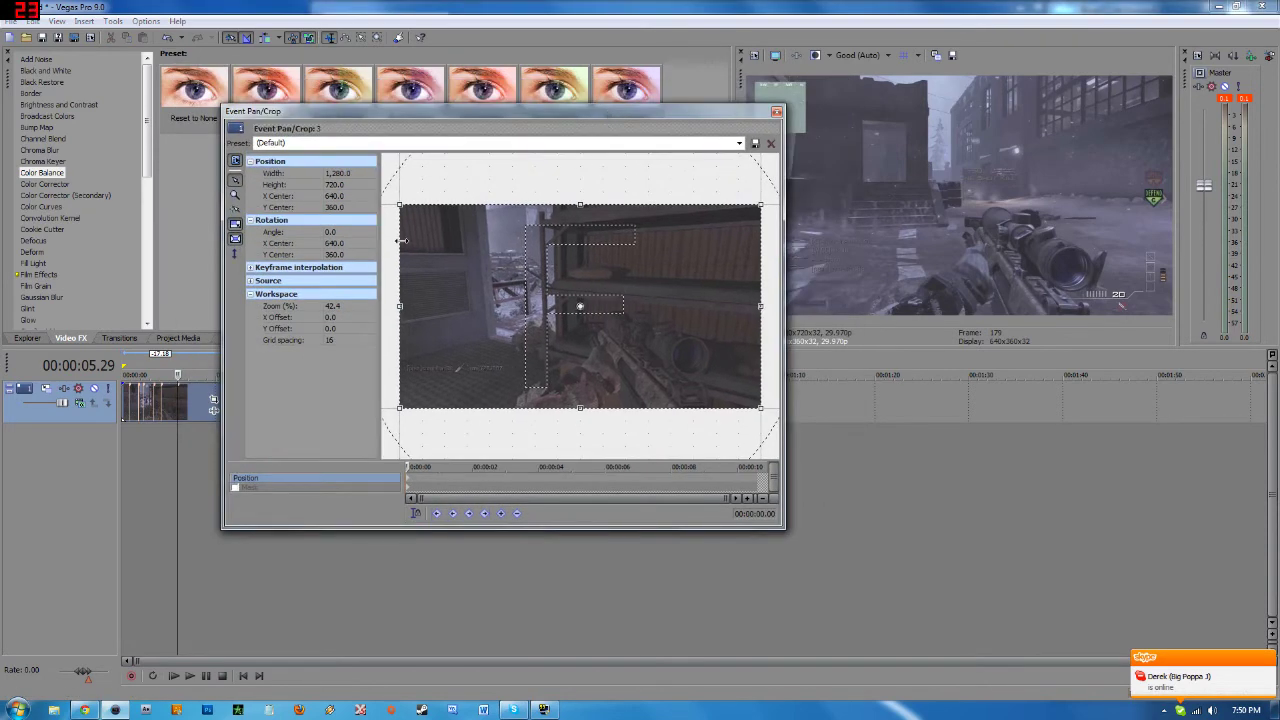
drag(400, 206, 404, 347)
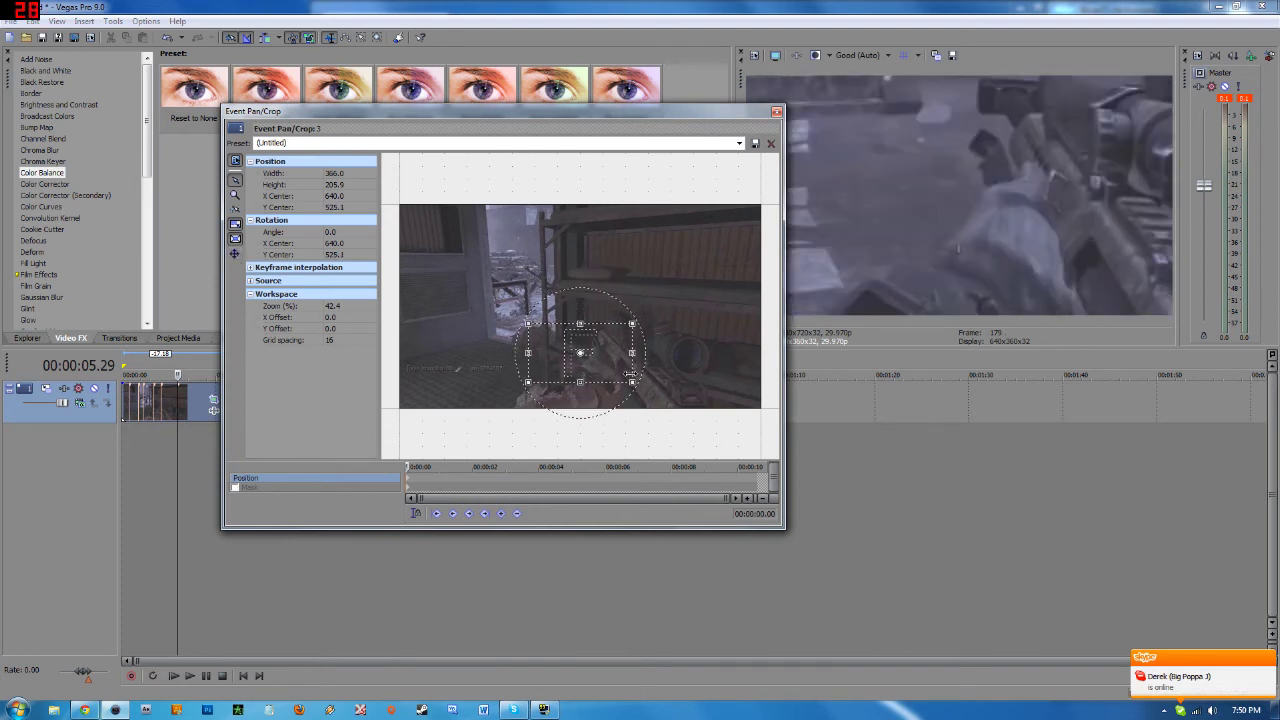
drag(604, 366, 480, 366)
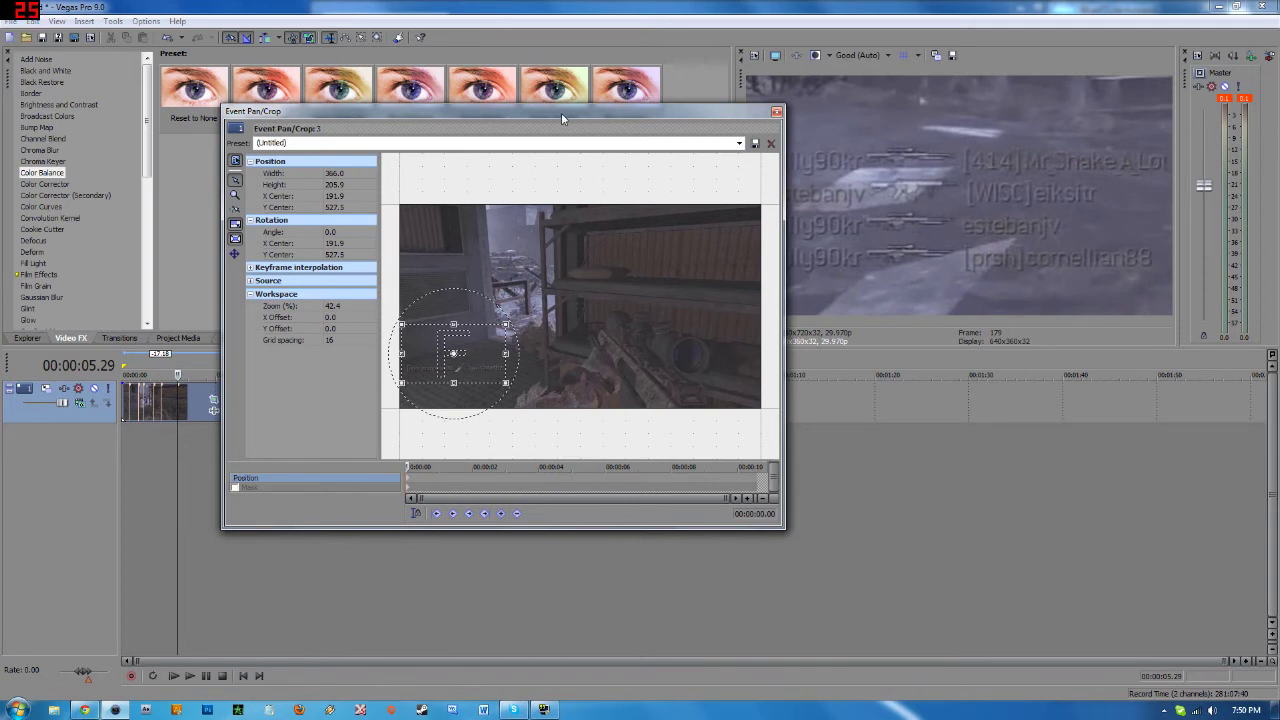
Begin naming the pan/crop preset 'Killfeed'.
drag(561, 112, 614, 123)
click(320, 155)
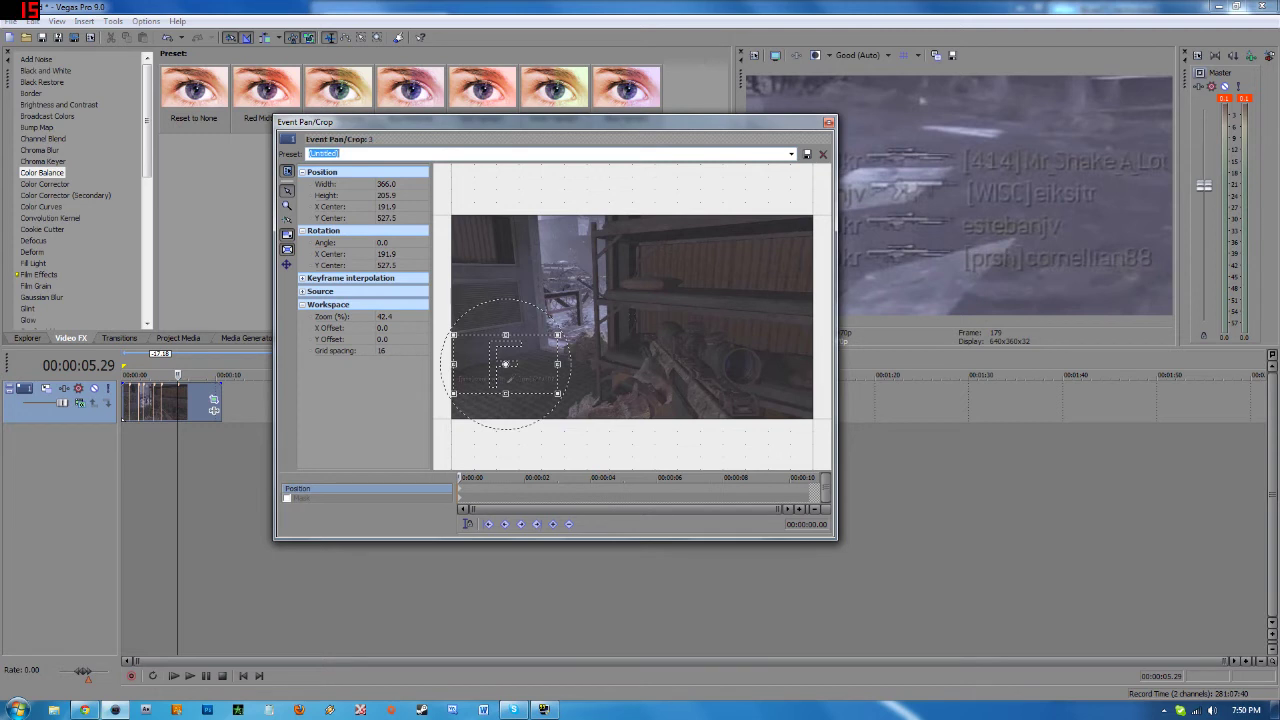
text(Killfeed)
Add 2.wmv from the Explorer to the timeline near 35 seconds and preview it.
click(828, 122)
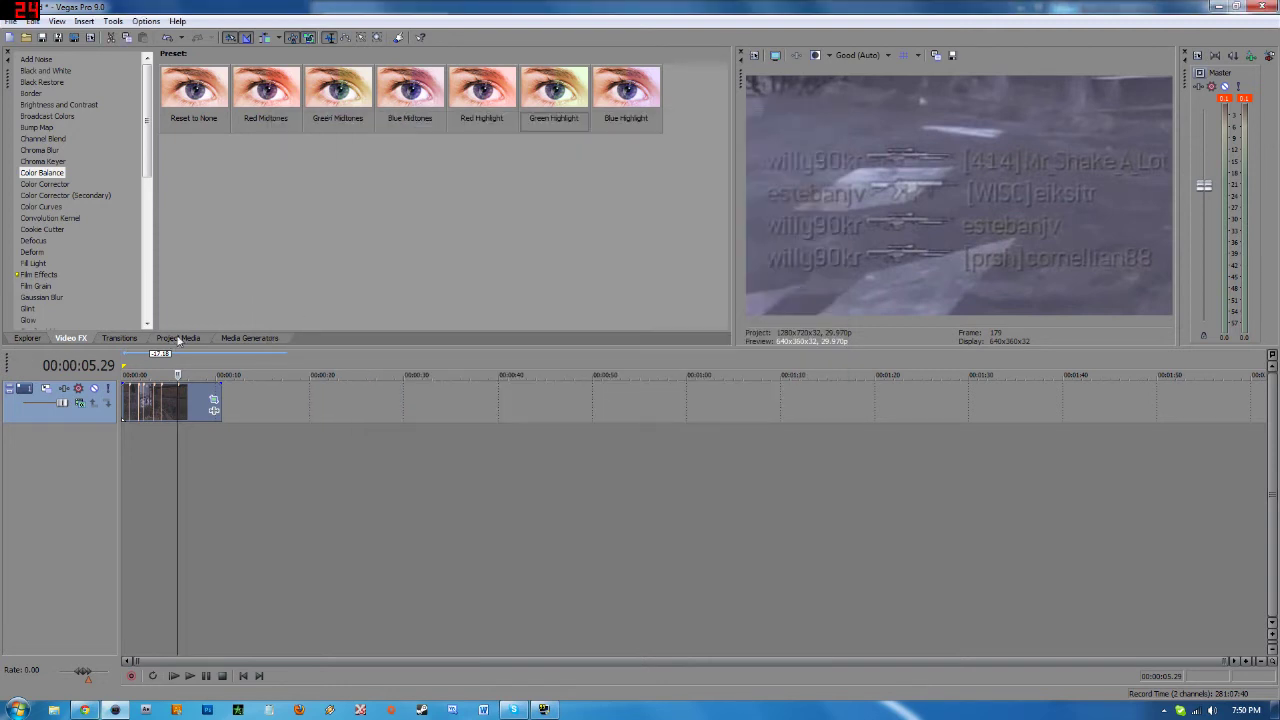
click(249, 338)
click(27, 338)
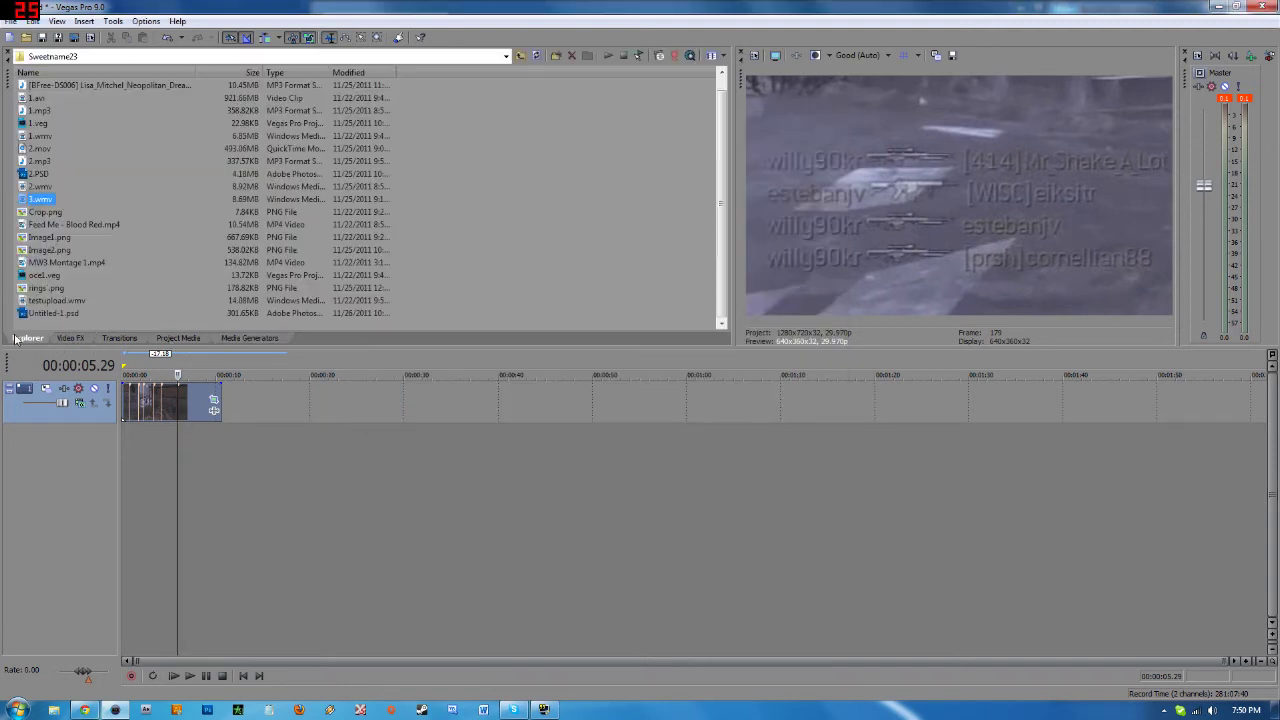
click(40, 187)
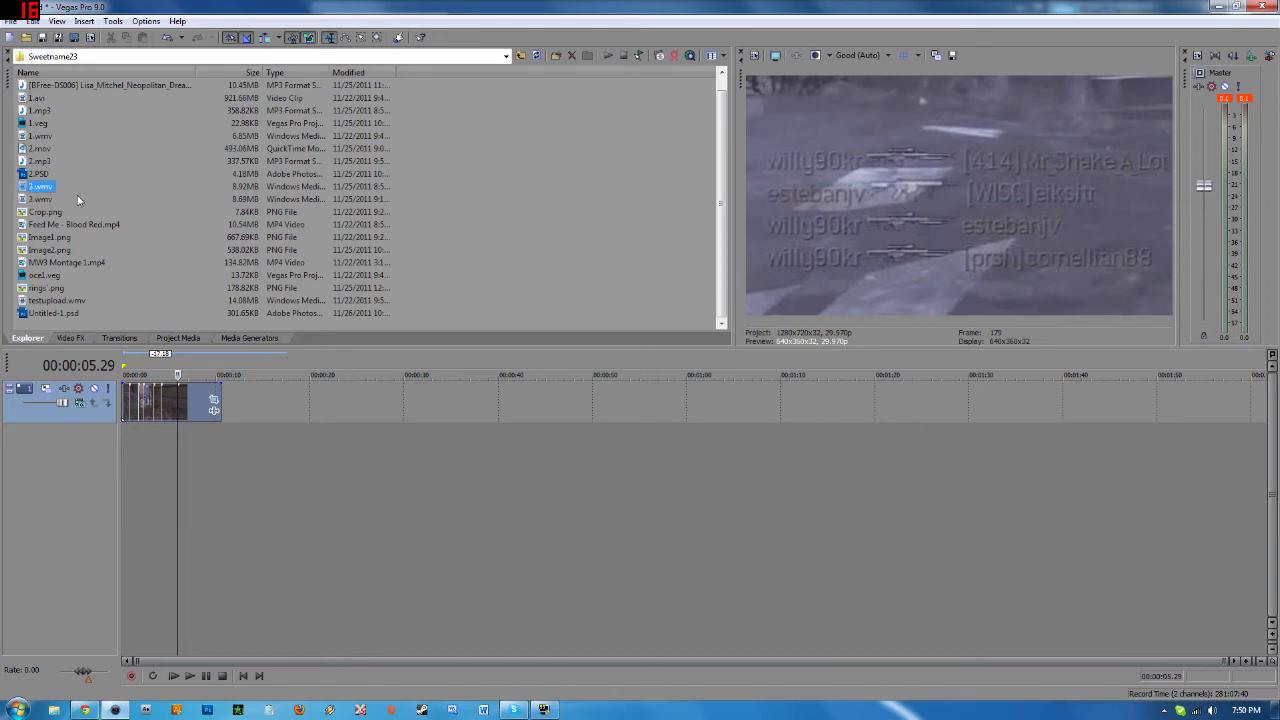
drag(459, 395, 460, 400)
click(517, 488)
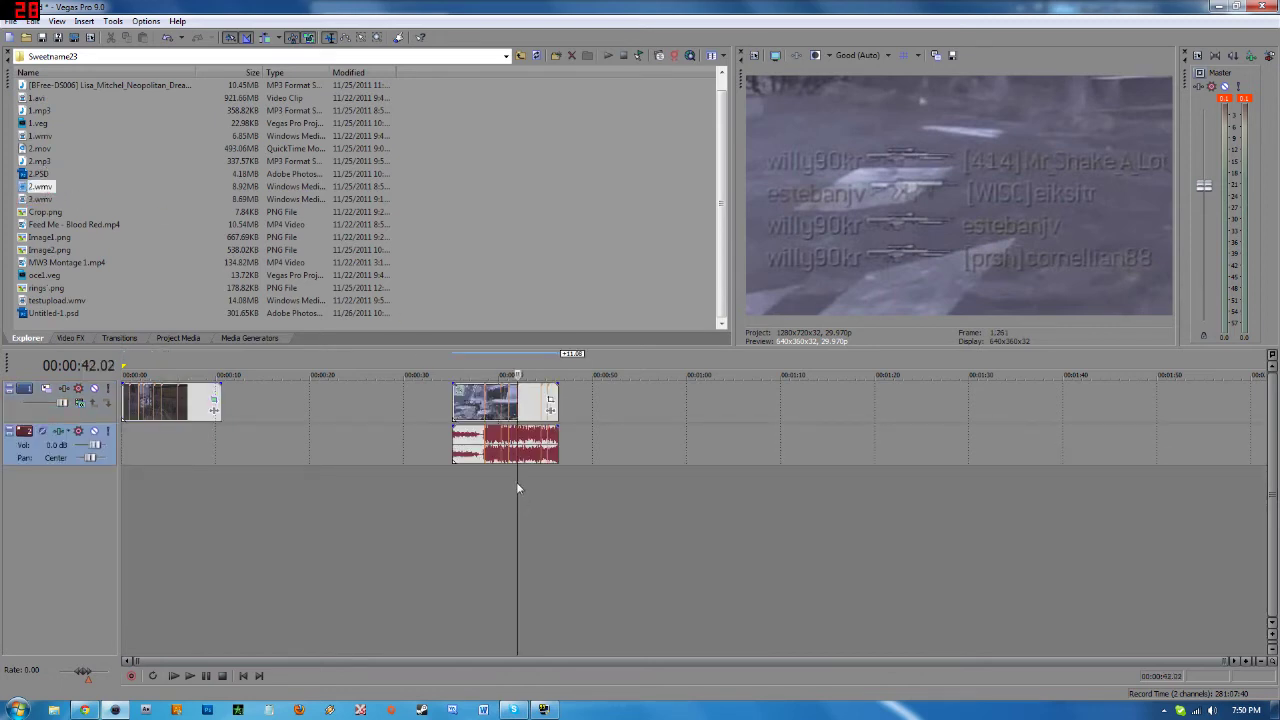
click(497, 483)
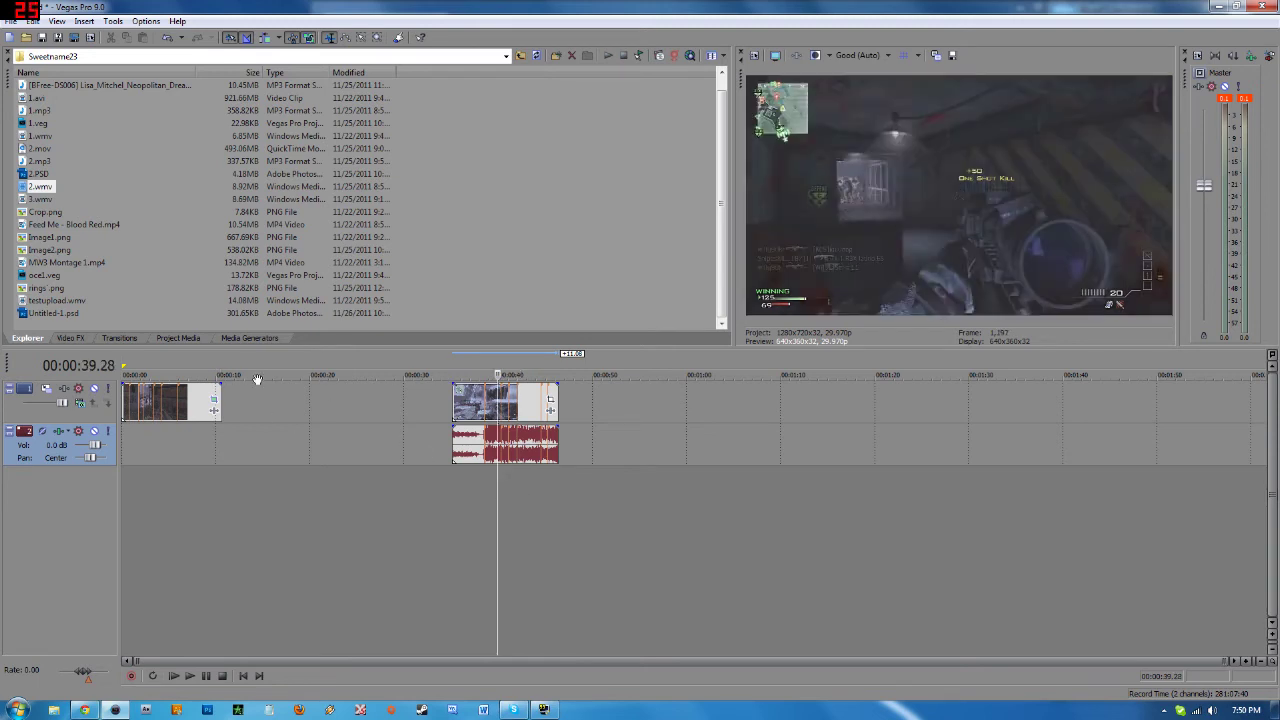
Apply the Killfeed pan/crop preset to the 2.wmv clip.
click(550, 399)
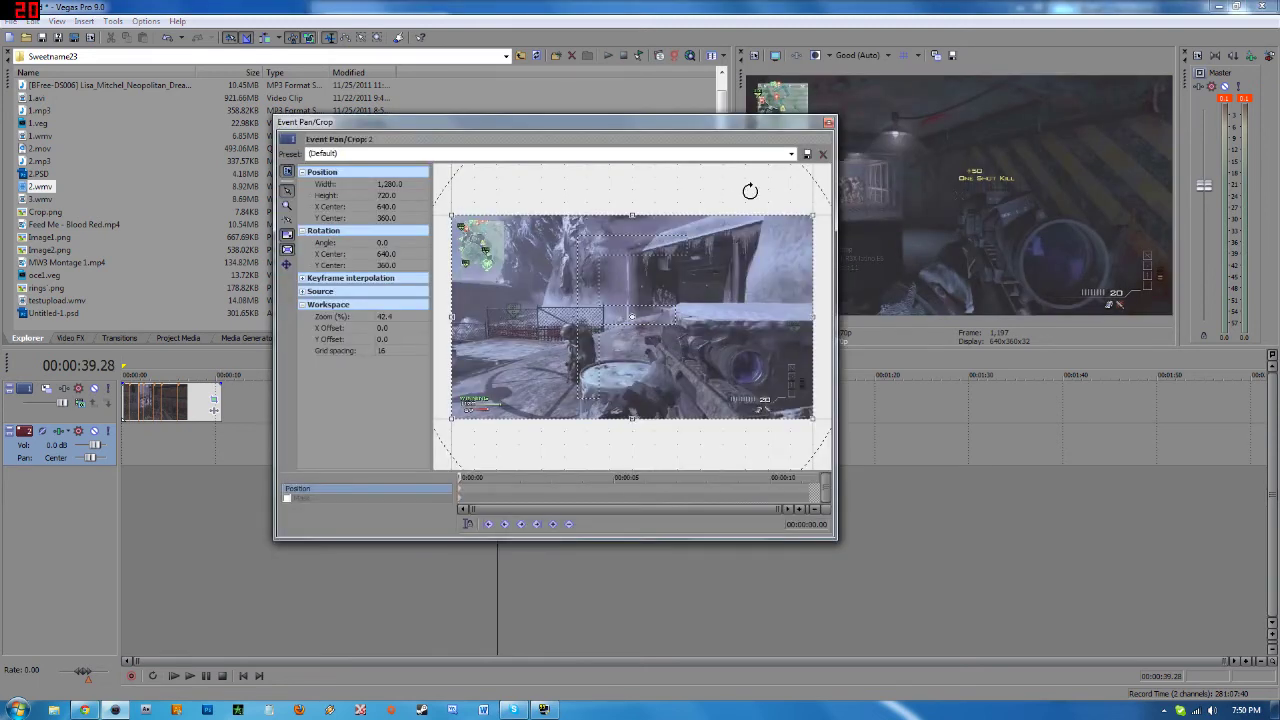
click(791, 154)
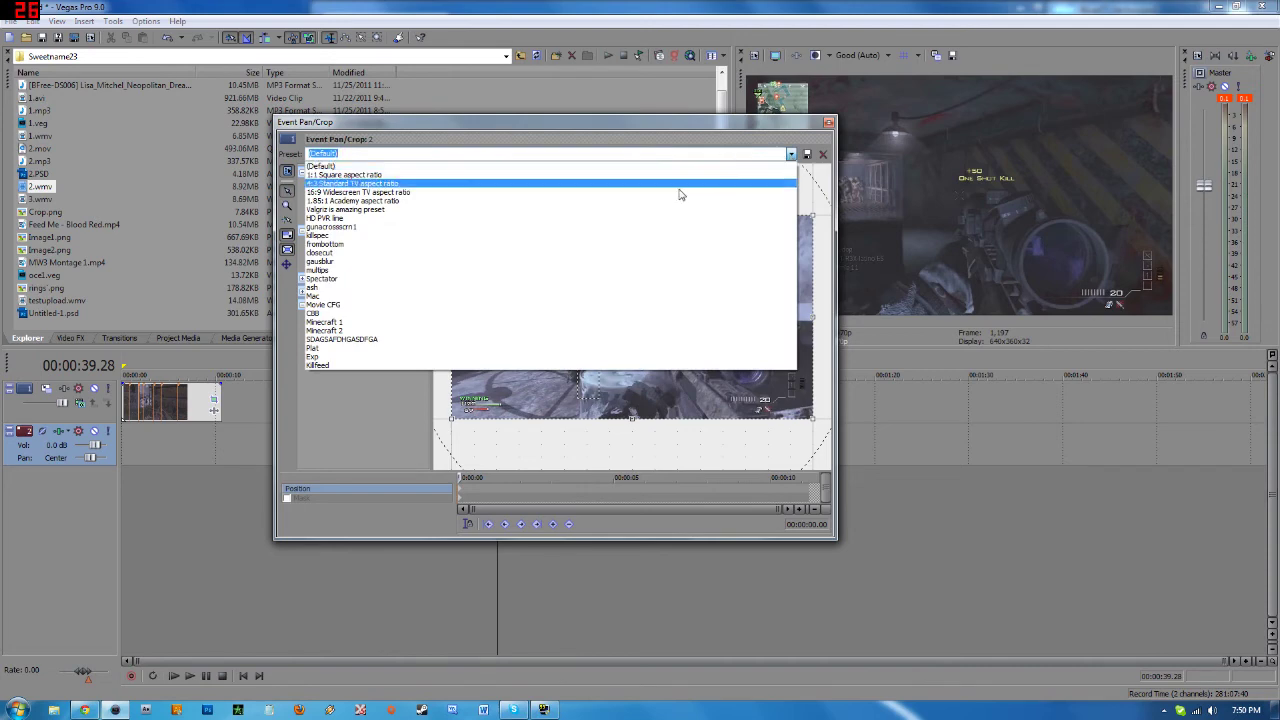
click(630, 365)
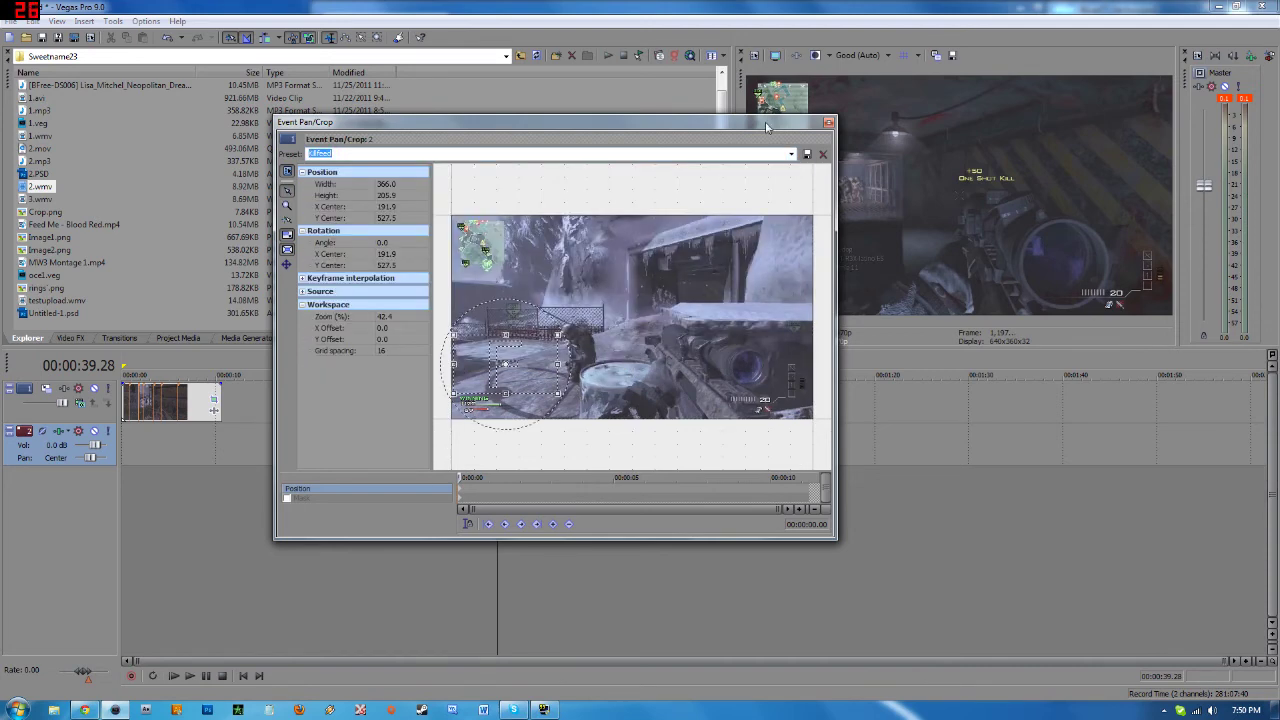
drag(766, 126, 917, 171)
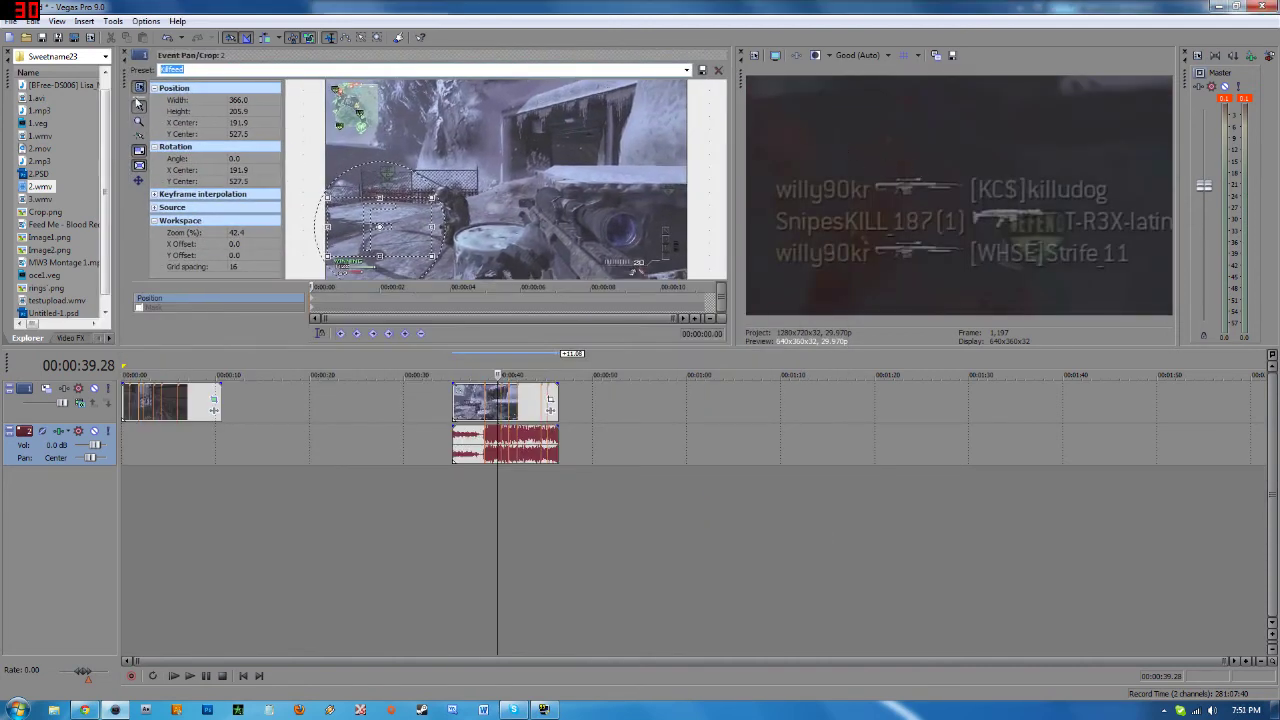
drag(125, 84, 518, 398)
click(153, 448)
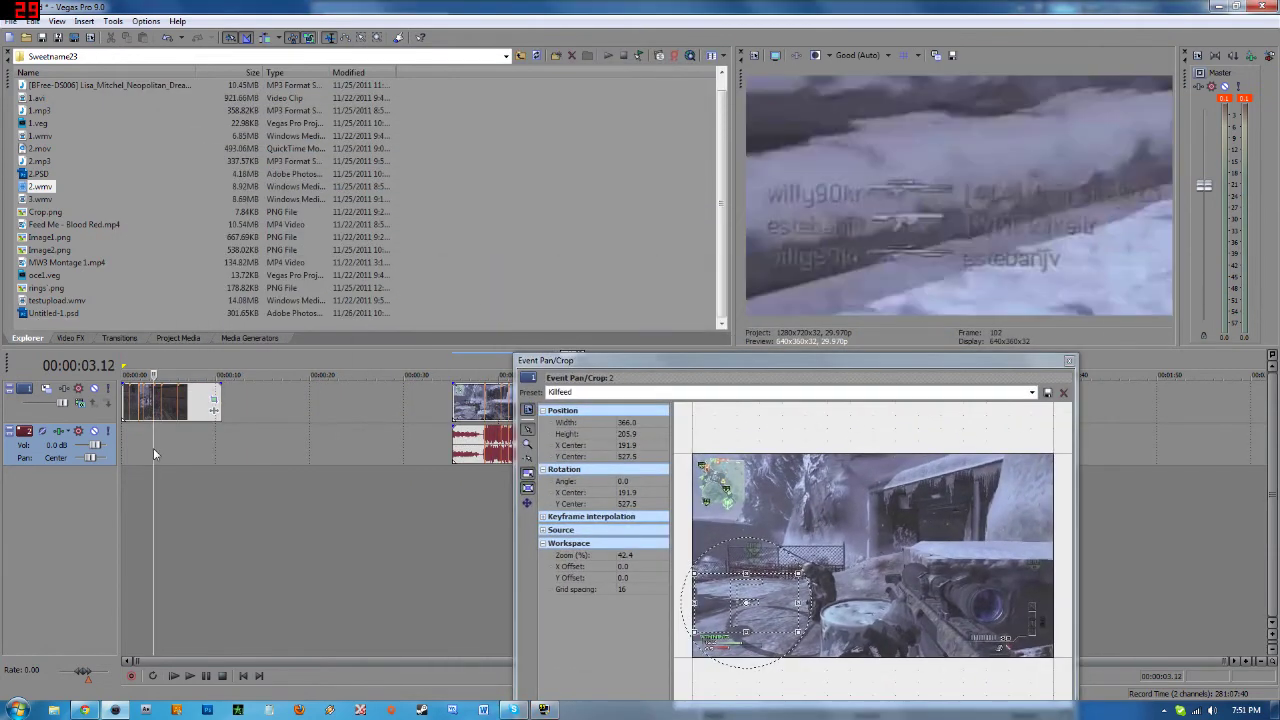
Switch the 2.wmv crop to the HD PVR line preset (1261.5 × 709.6).
drag(763, 360, 597, 226)
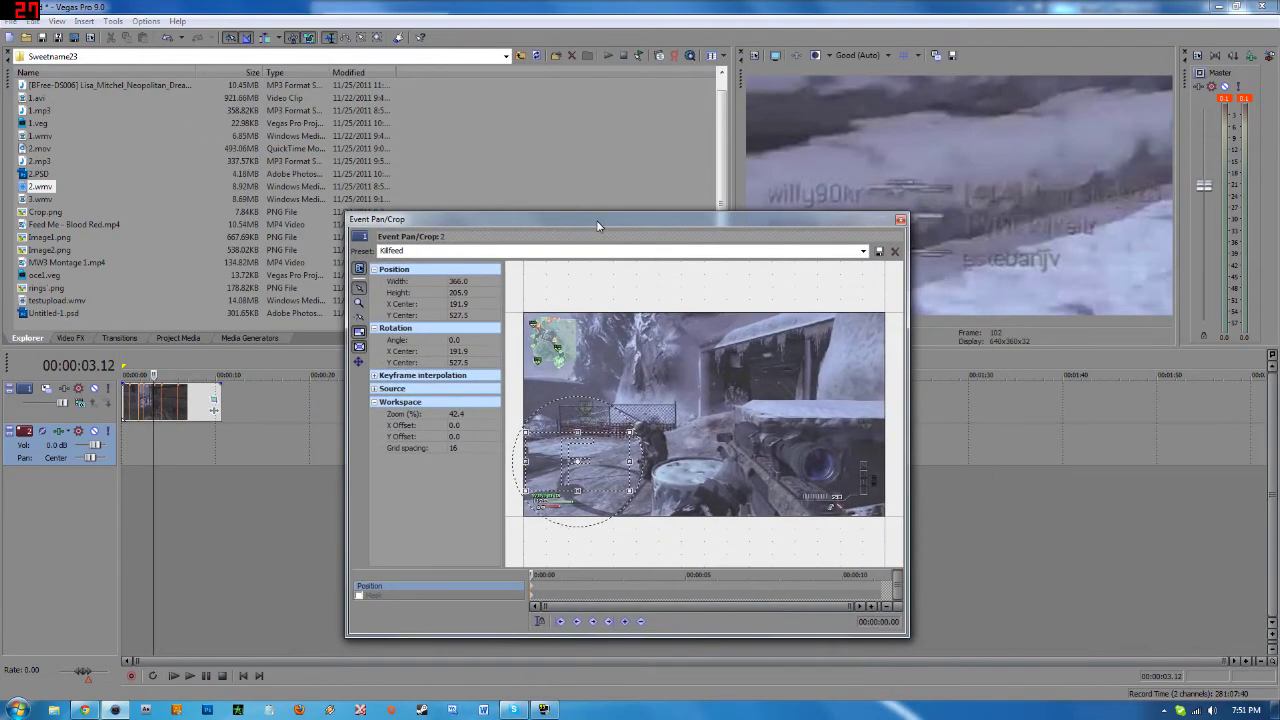
click(863, 251)
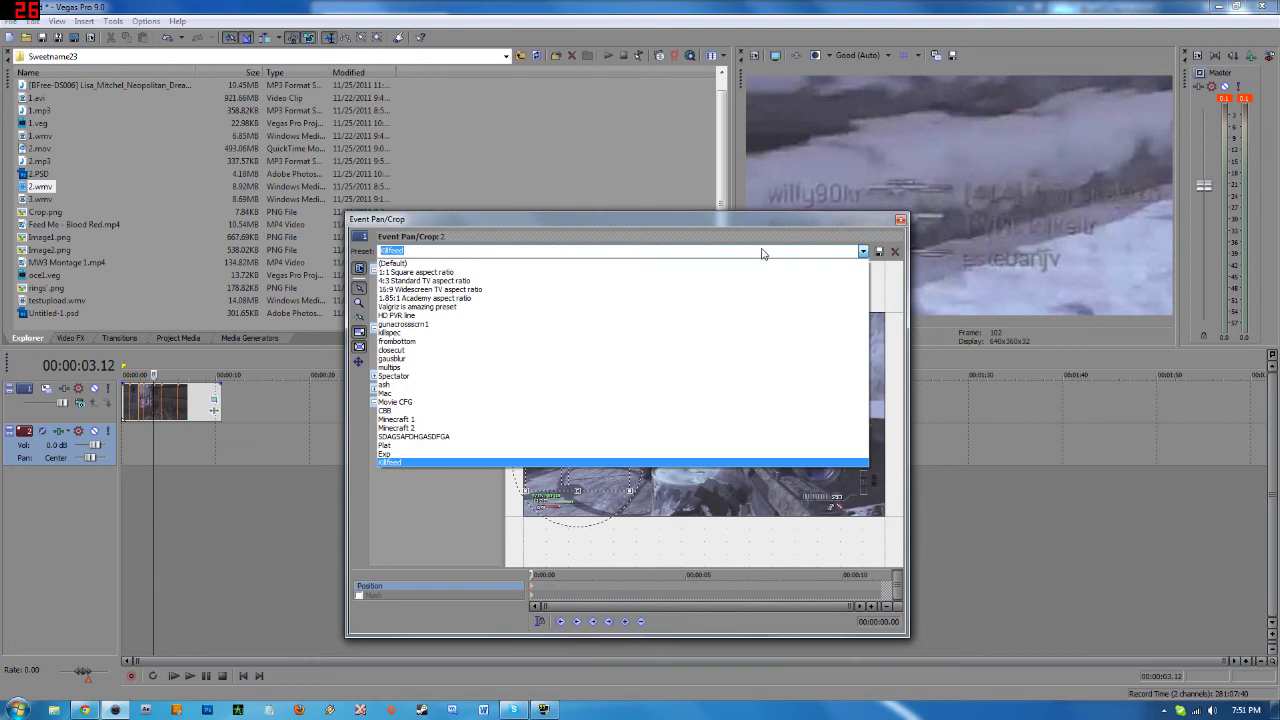
click(674, 316)
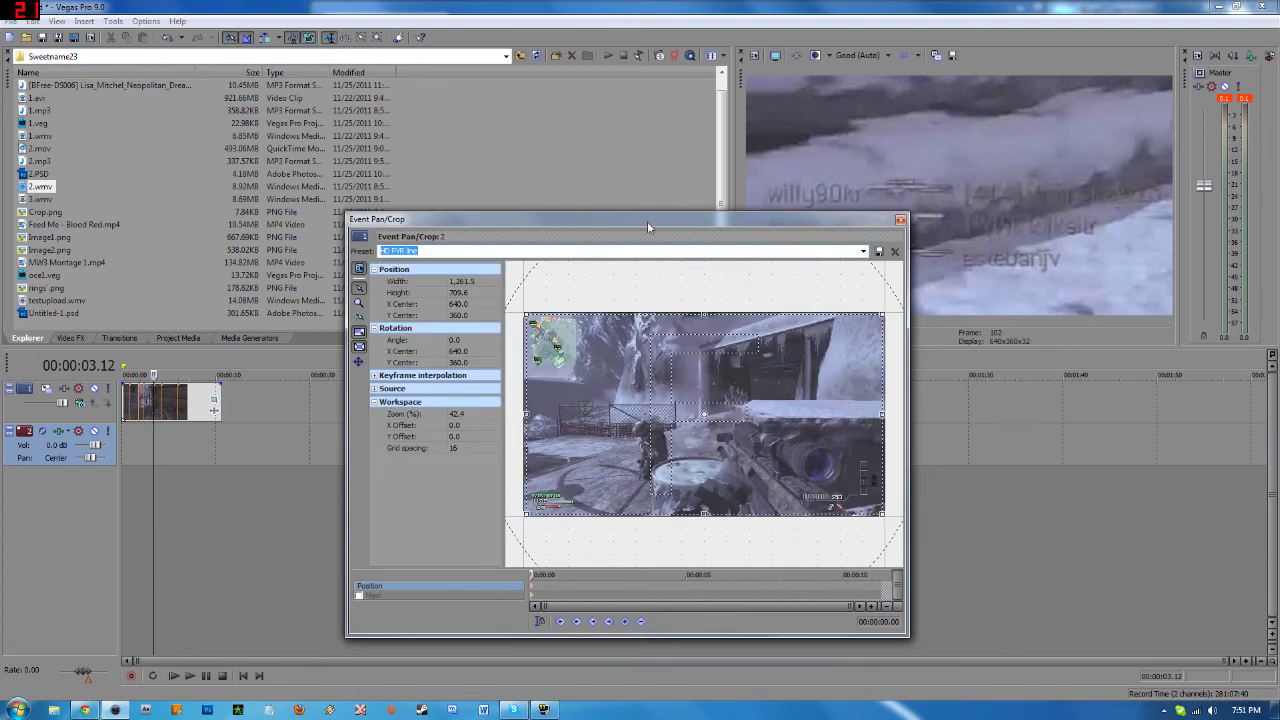
drag(647, 221, 833, 310)
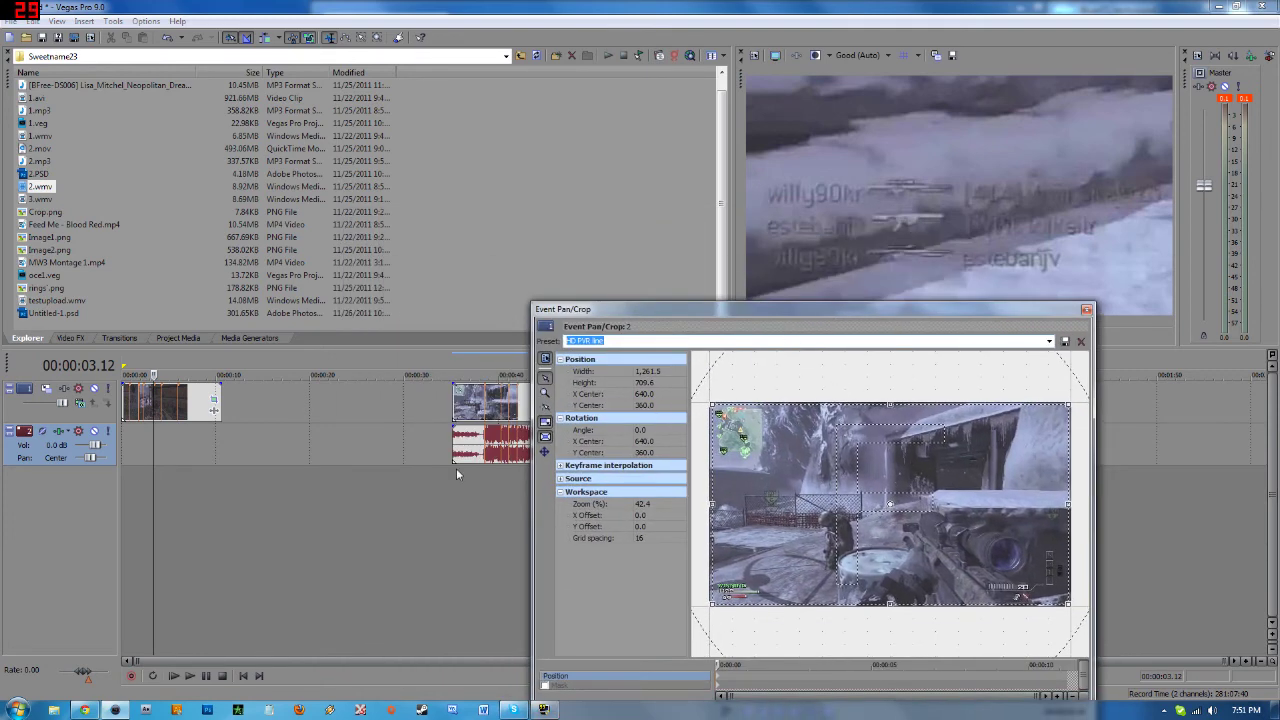
click(466, 521)
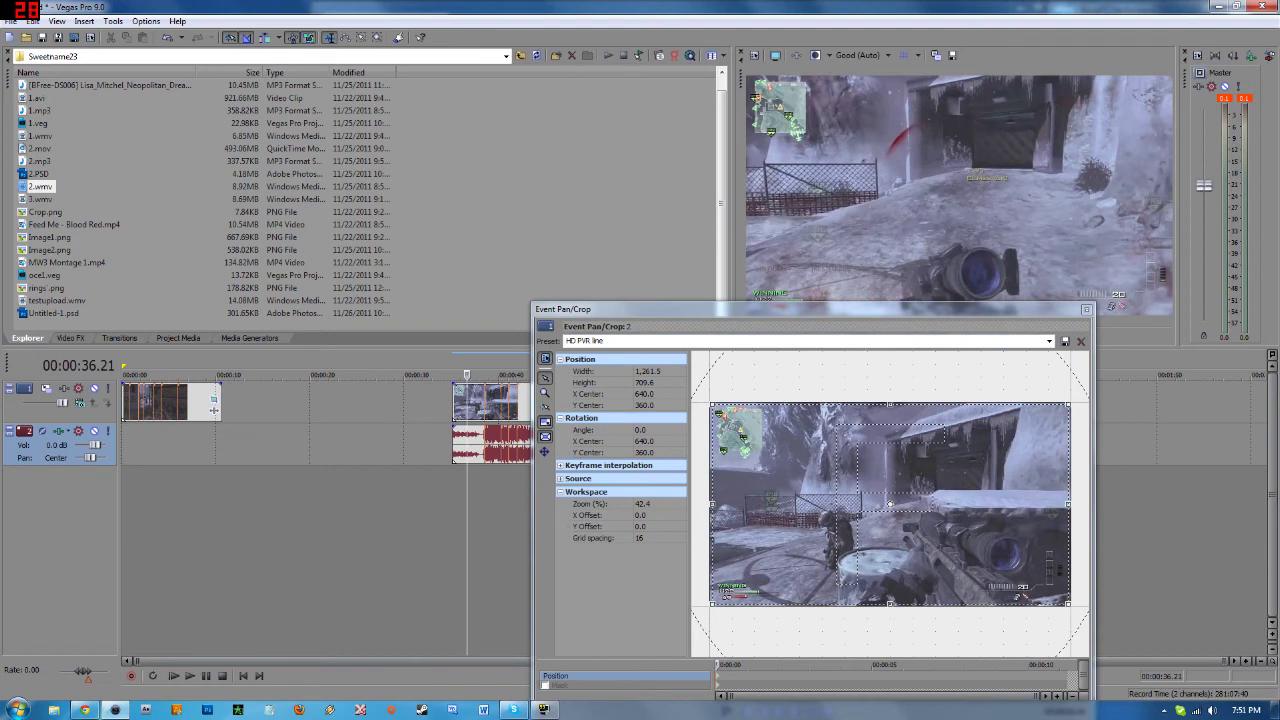
click(1049, 341)
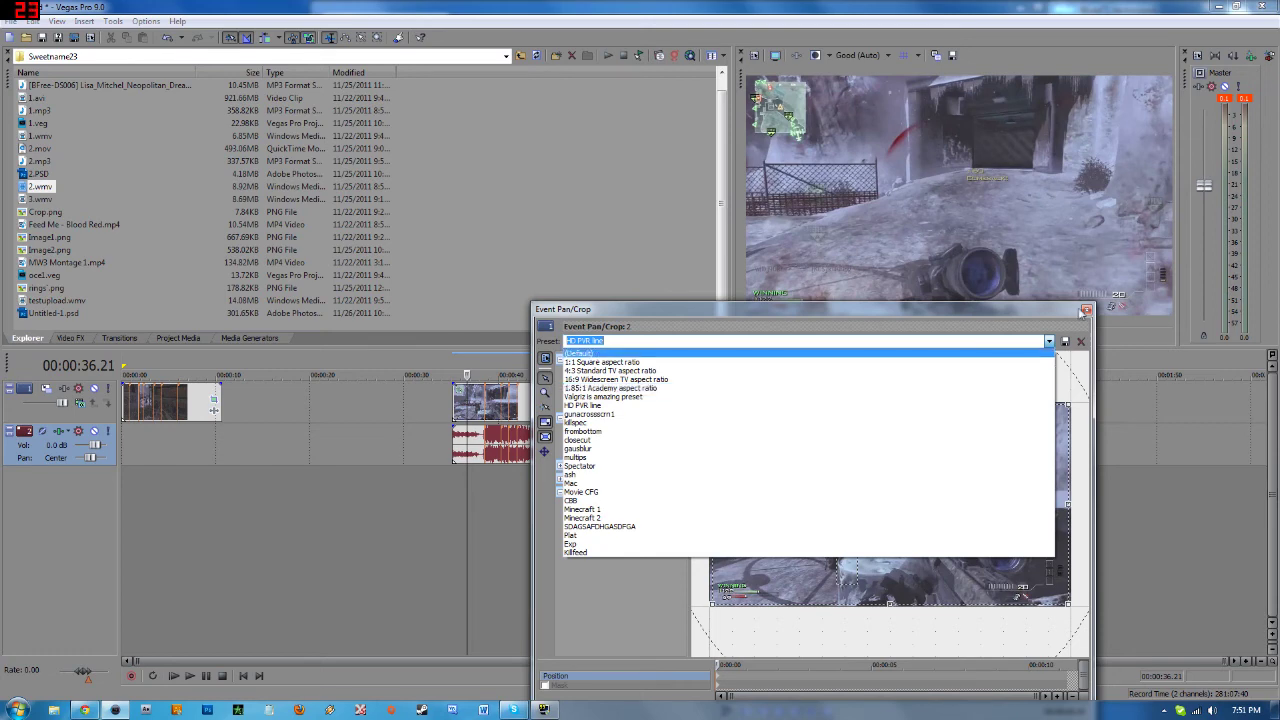
click(1085, 311)
click(1085, 311)
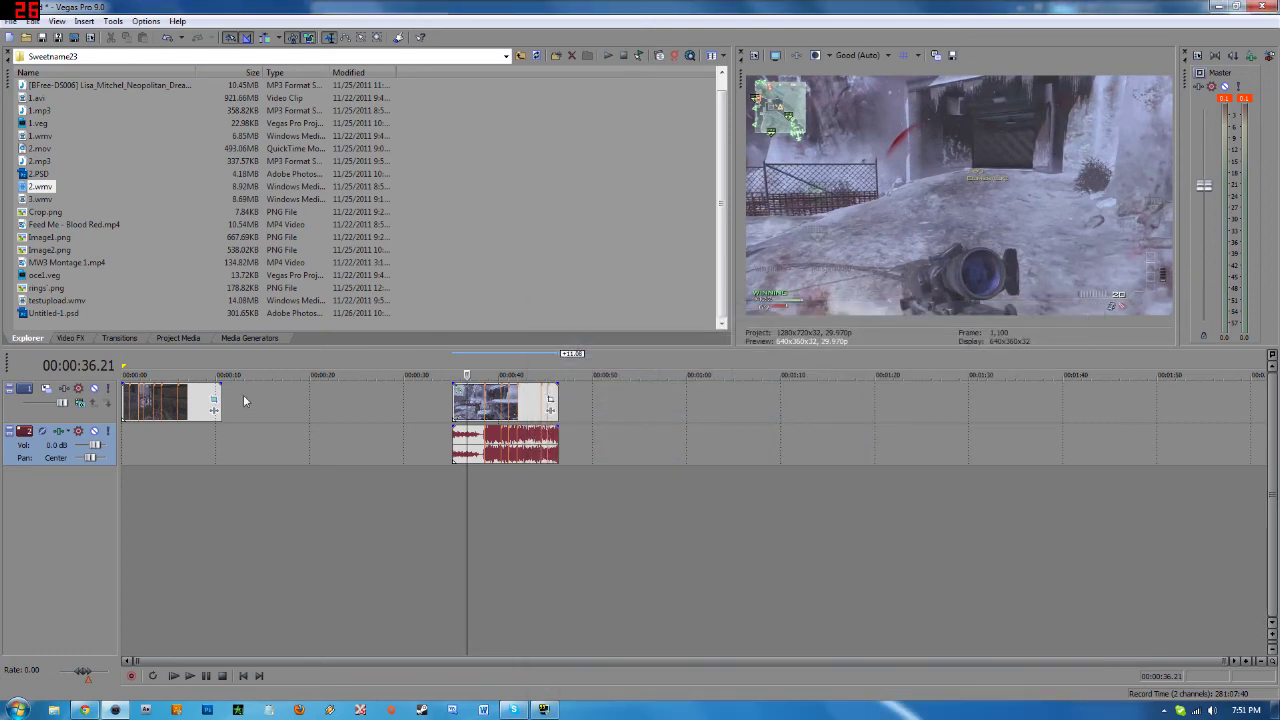
Apply the saved Athlon Levels preset (input 0.191–0.848) to the 2.wmv clip.
click(80, 339)
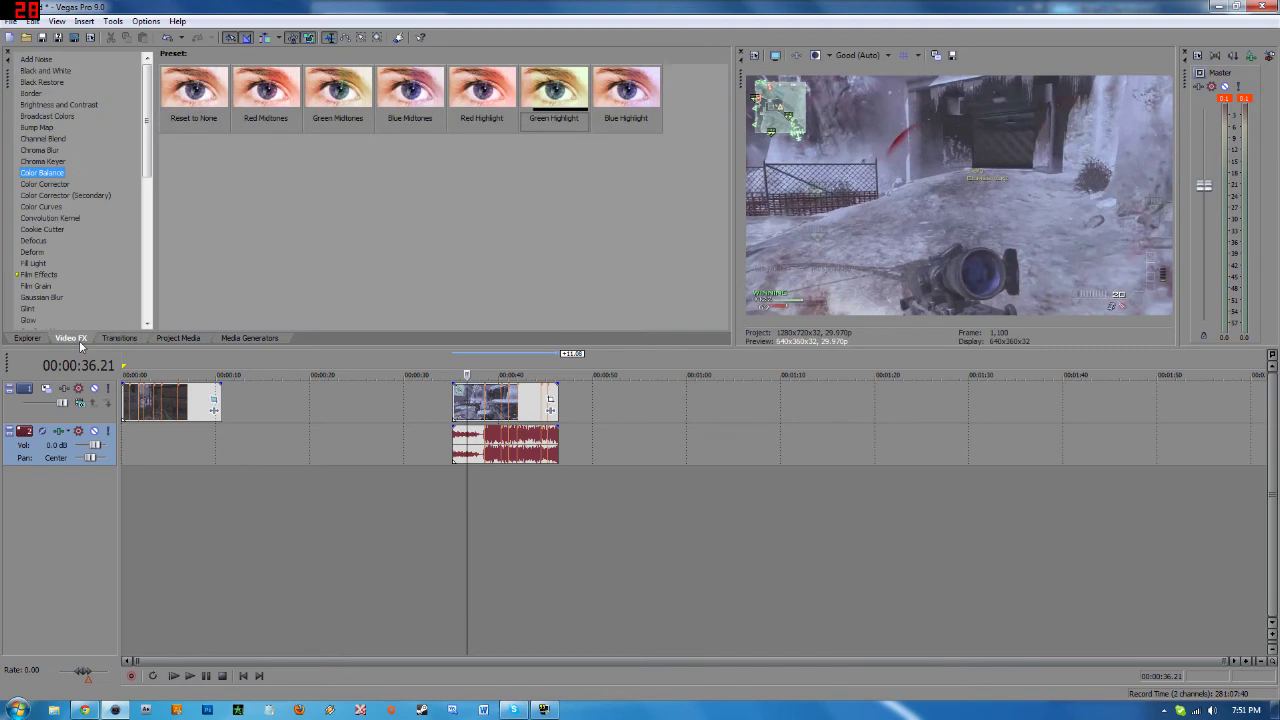
scroll(169, 153, down, 5)
scroll(169, 153, up, 5)
scroll(122, 288, down, 2)
click(30, 292)
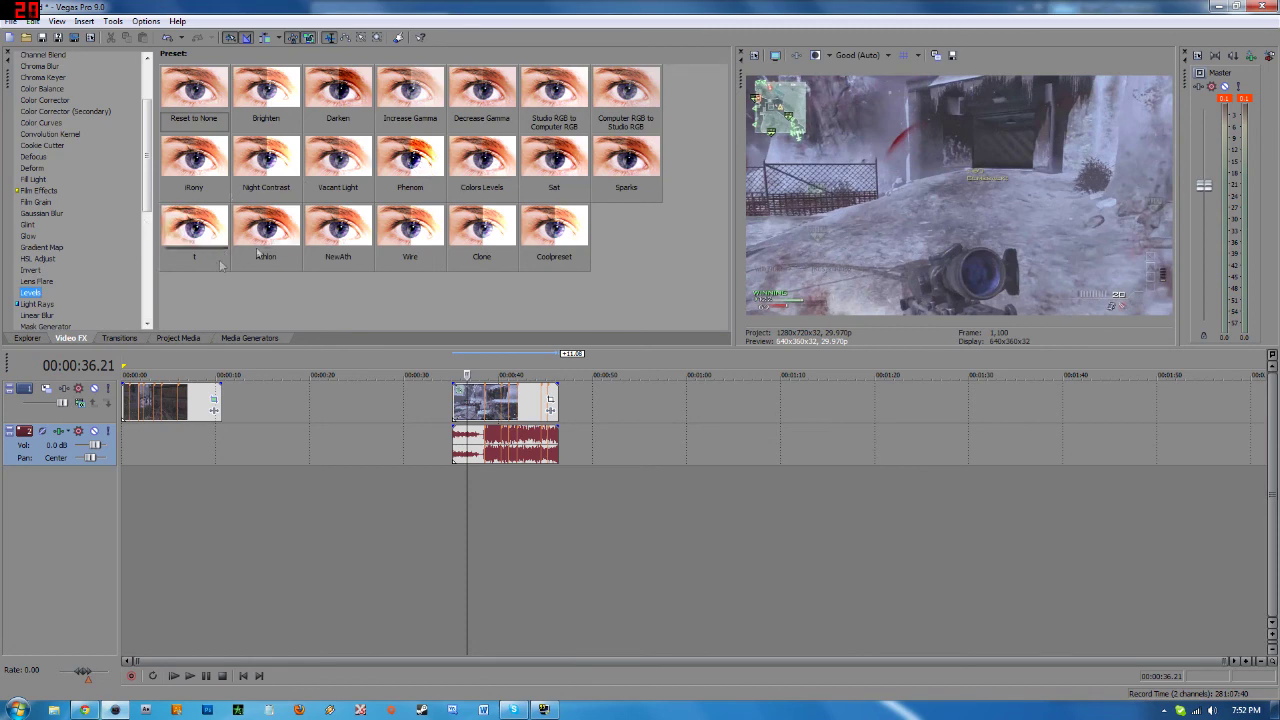
drag(262, 235, 505, 410)
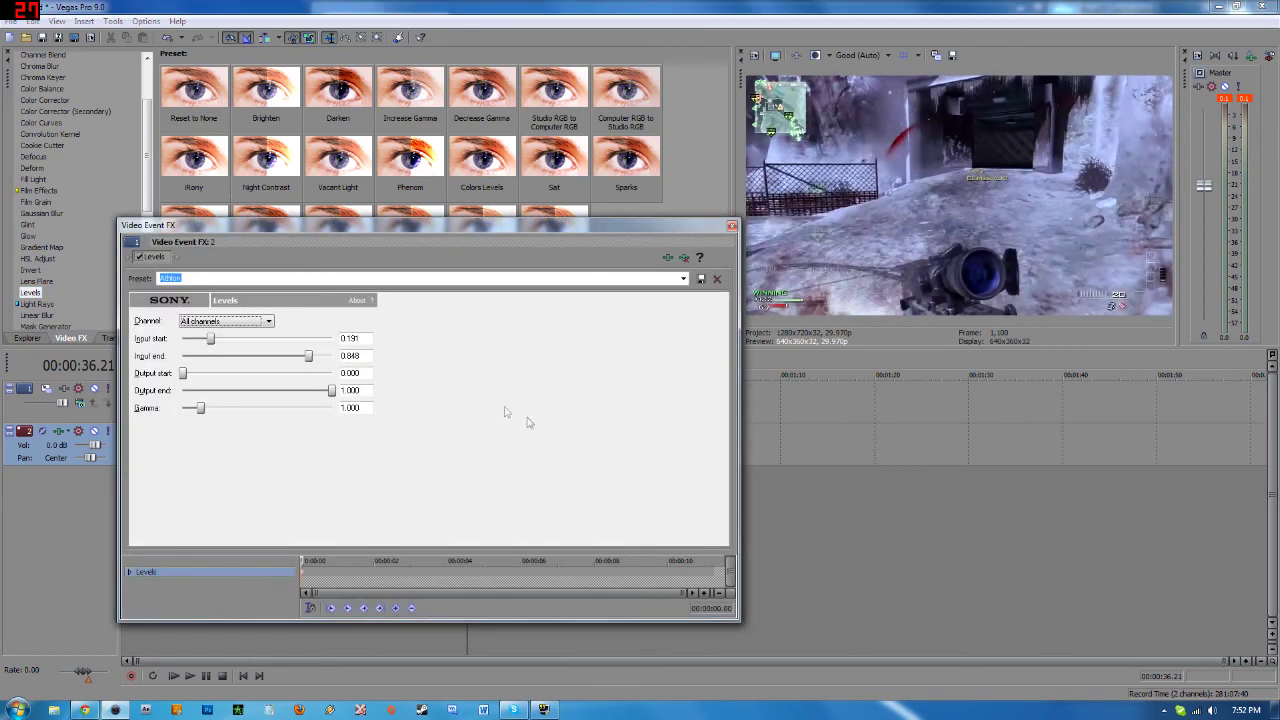
drag(435, 225, 588, 228)
click(509, 486)
Switch the 2.wmv Levels effect to the NewAth preset (input 0.125–0.787).
key(Escape)
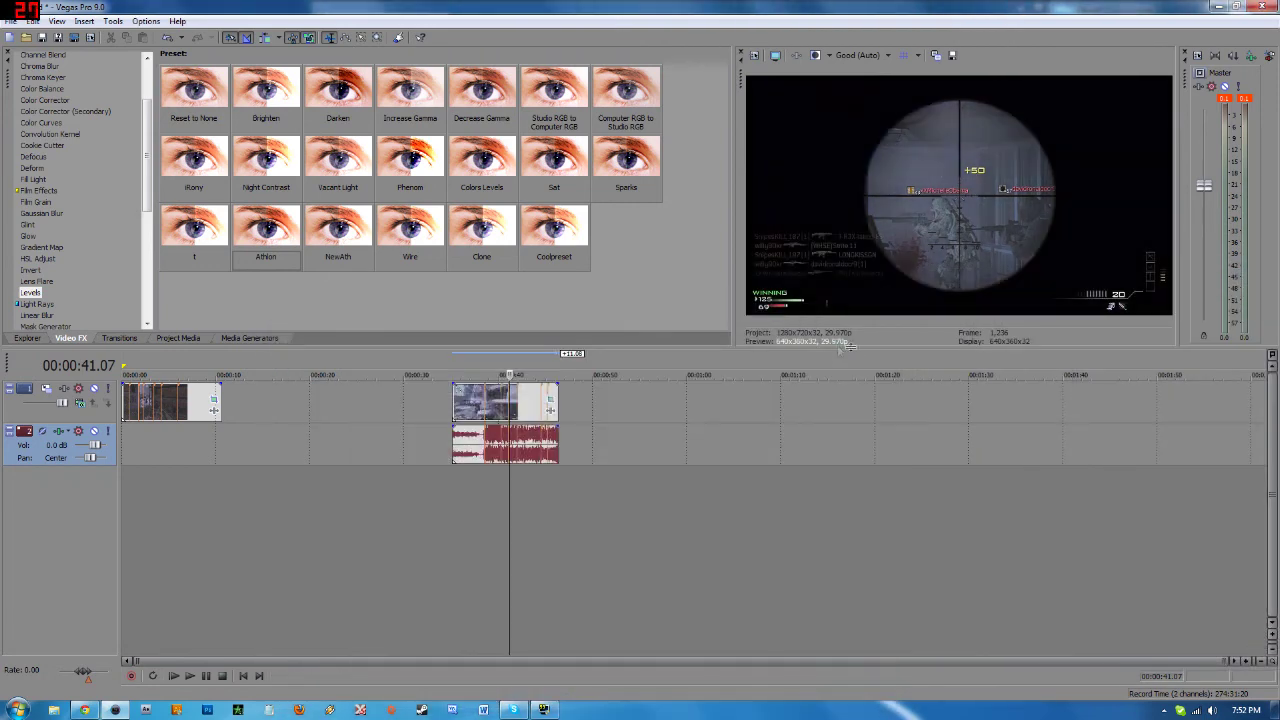
click(461, 489)
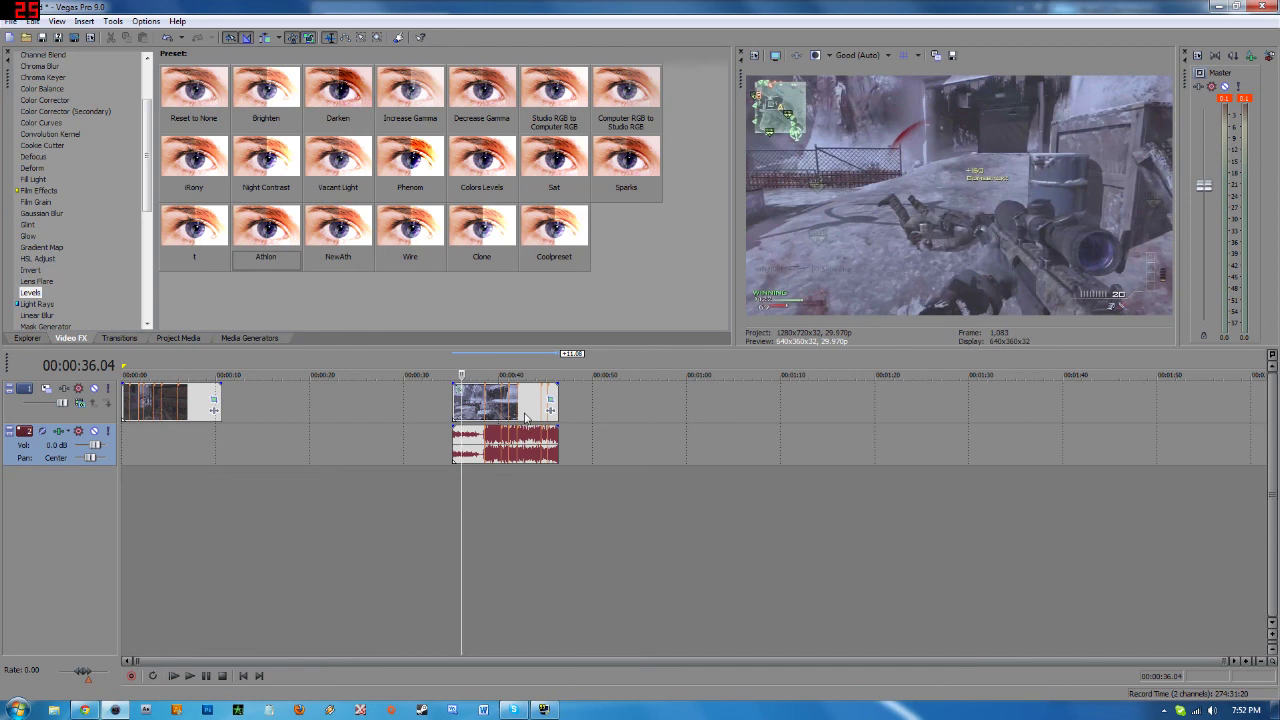
drag(337, 228, 480, 415)
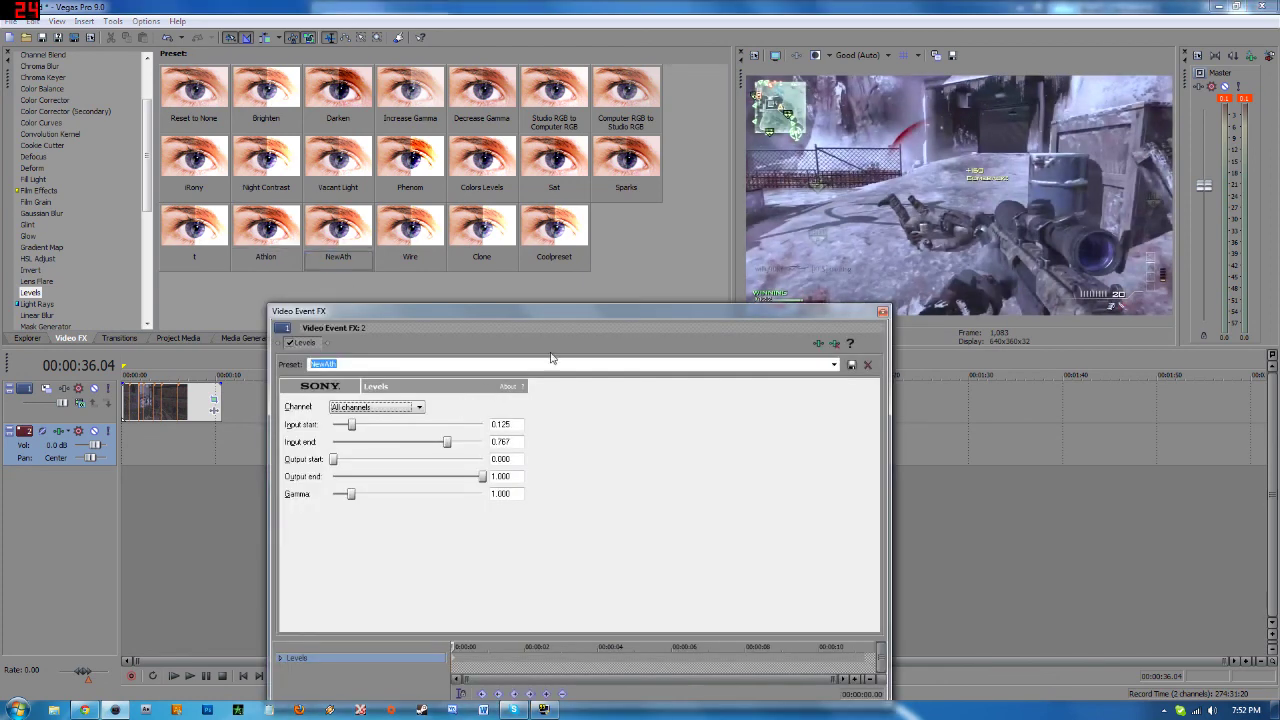
click(882, 311)
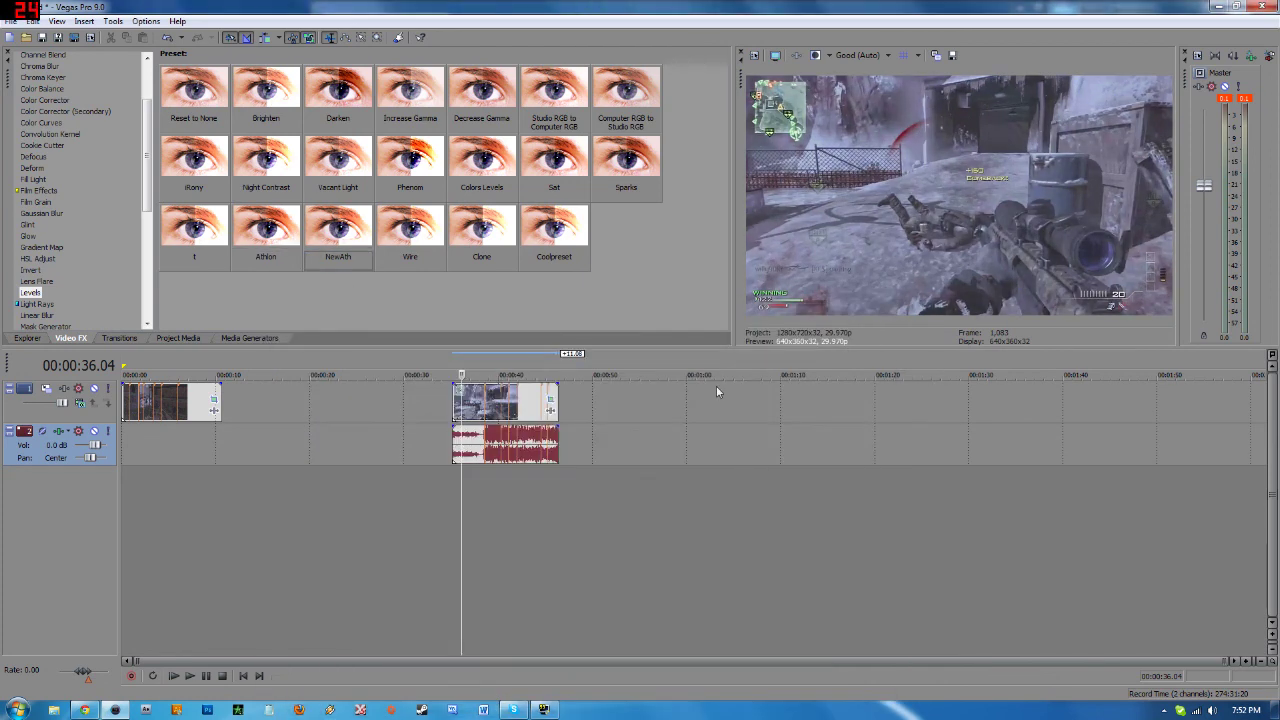